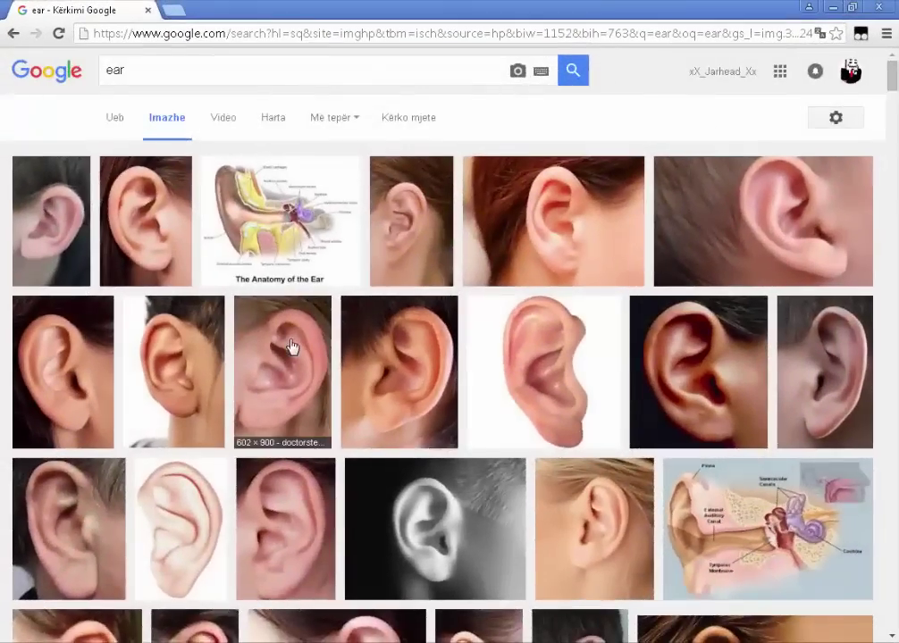
Copy the close-up ear photo from Google Images and start a new Photoshop document
left_click(291, 351)
right_click(291, 311)
left_click(344, 456)
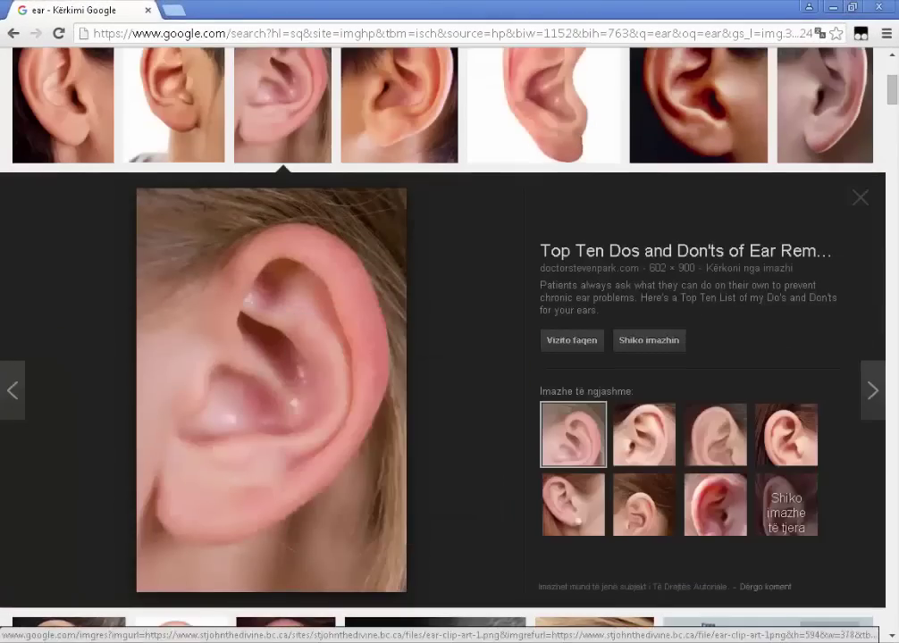
left_click(43, 11)
left_click(44, 26)
Create the clipboard-sized document, paste the ear photo and duplicate its layer
left_click(593, 142)
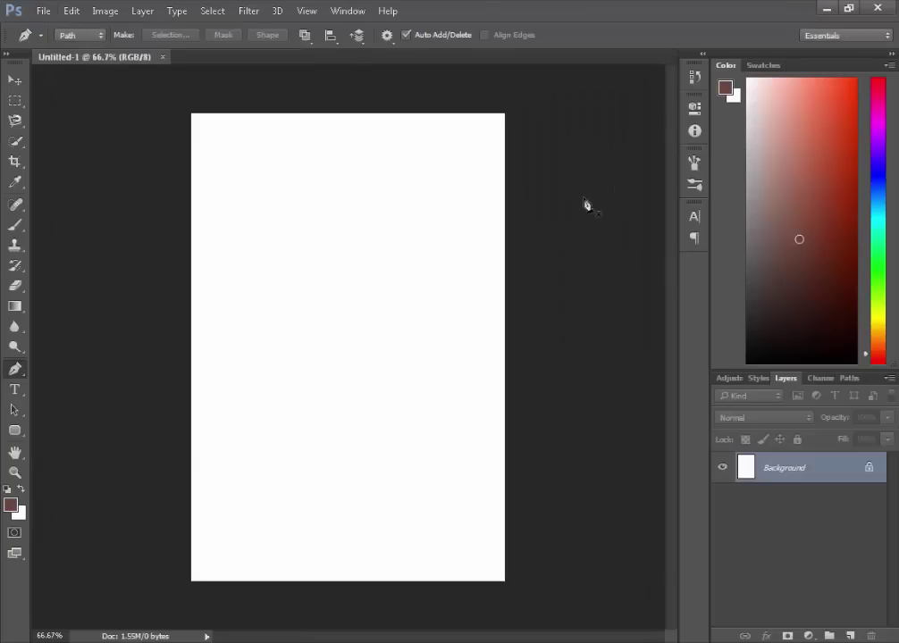
key("ctrl+v")
key("ctrl+j")
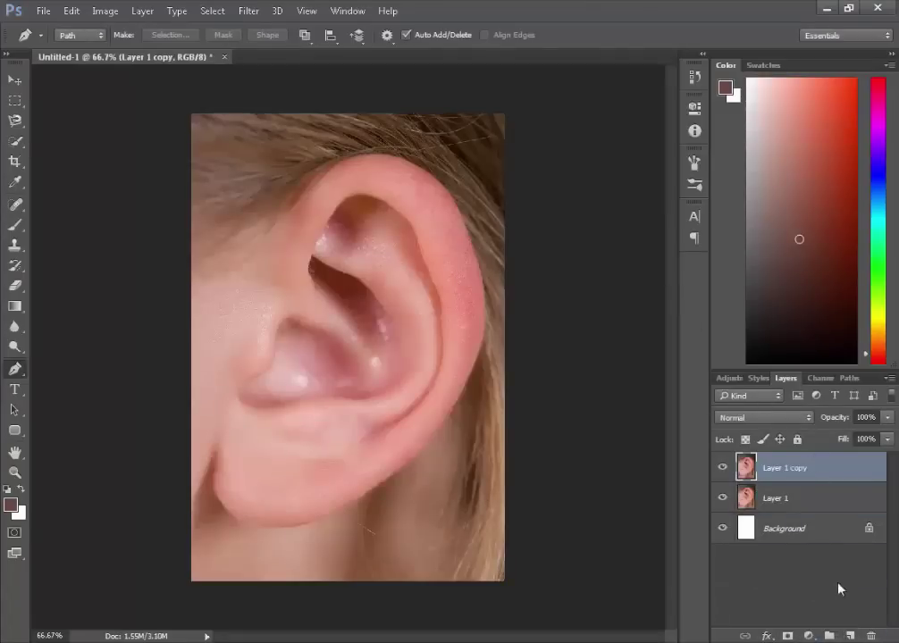
Apply Cutout (Levels 8, Simplicity 0, Fidelity 3) to the copy and add a new layer group
left_click(248, 11)
left_click(212, 69)
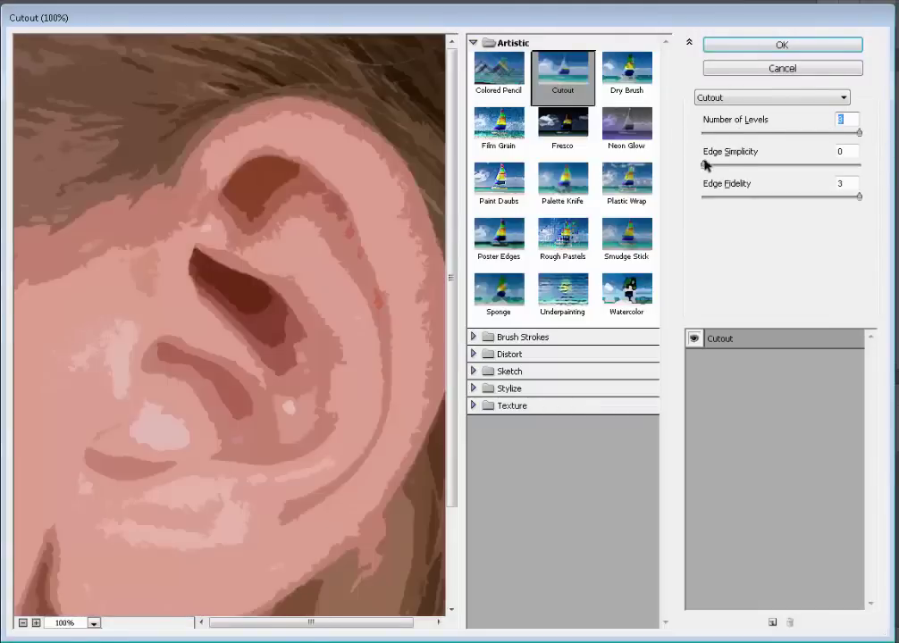
left_click_drag(706, 164, 837, 167)
type("0")
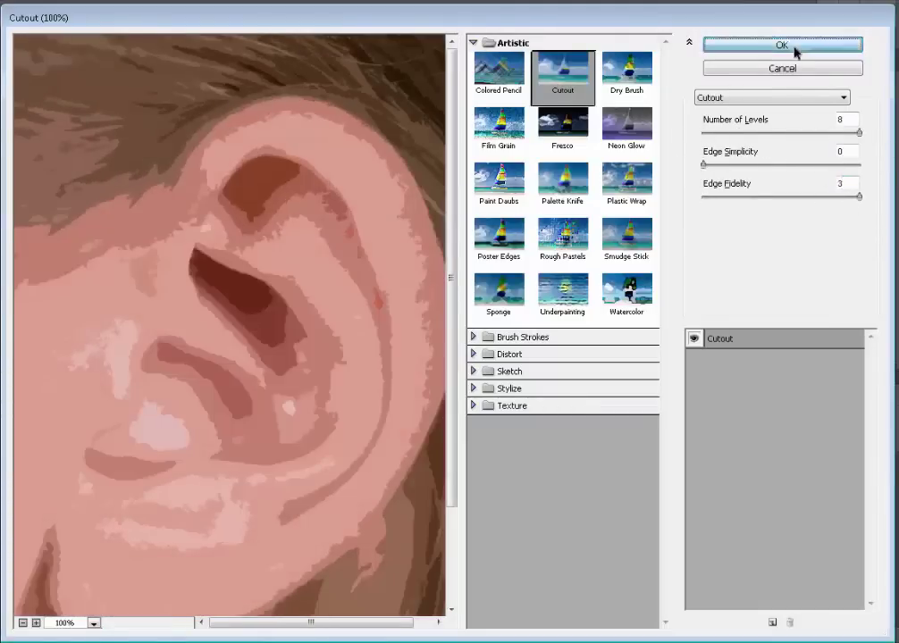
left_click(782, 45)
left_click(829, 636)
double_click(793, 462)
Name the group 'ear', add a new layer and pen-trace the outer ear outline
type("r")
key("Return")
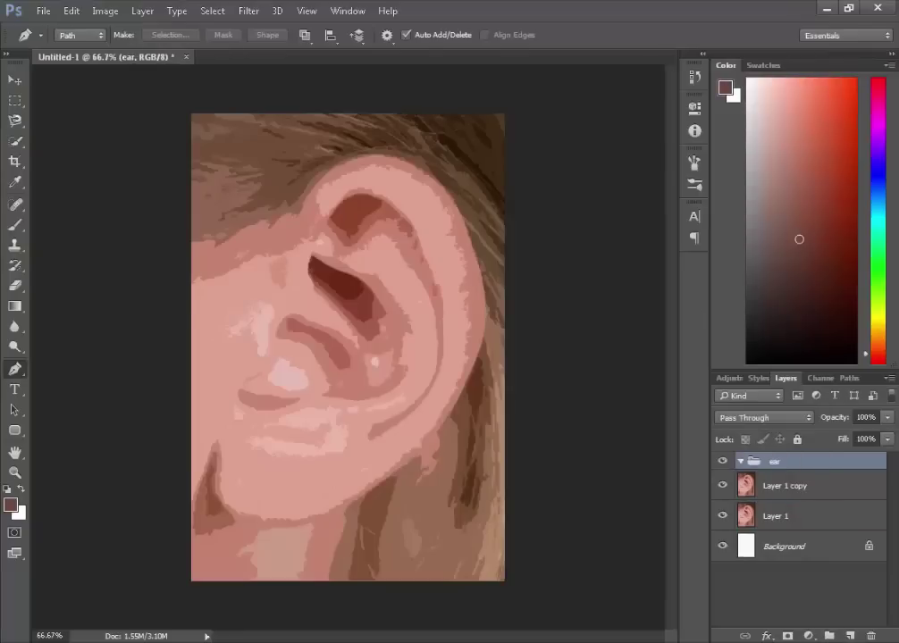
key("ctrl+shift+alt+n")
left_click_drag(425, 175, 460, 193)
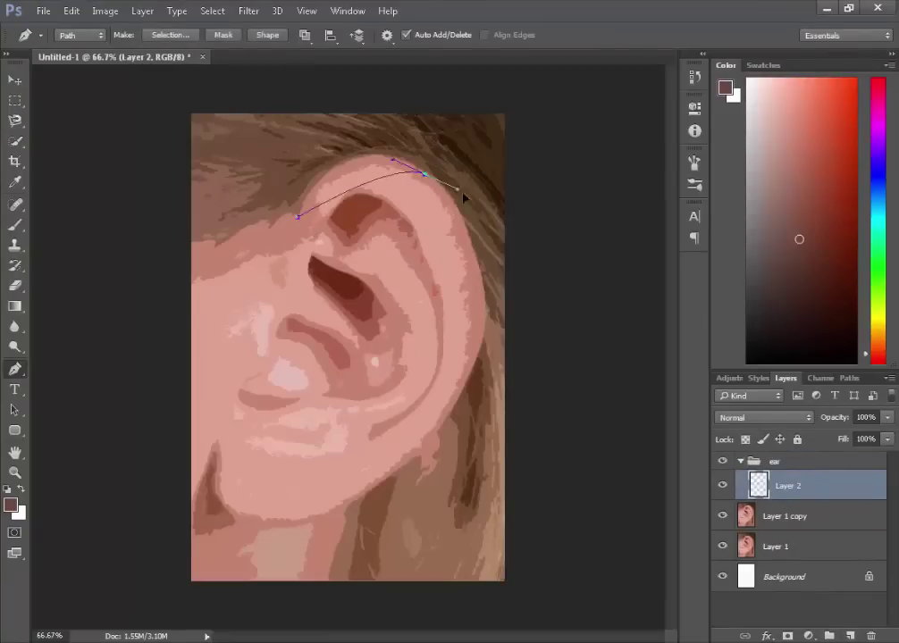
left_click_drag(480, 349, 464, 474)
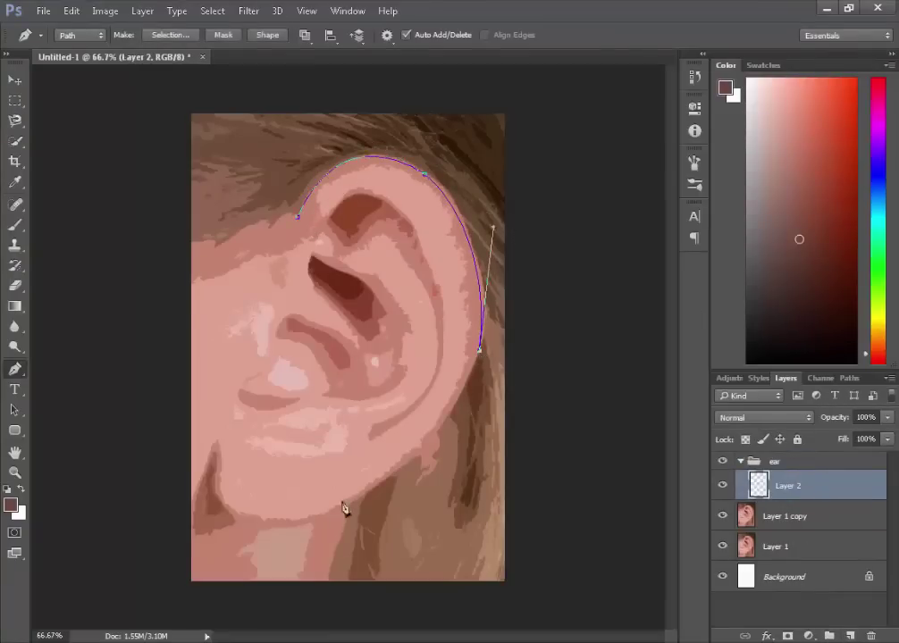
mouse_move(293, 525)
left_mouse_down()
mouse_move(165, 538)
mouse_move(151, 558)
left_mouse_up()
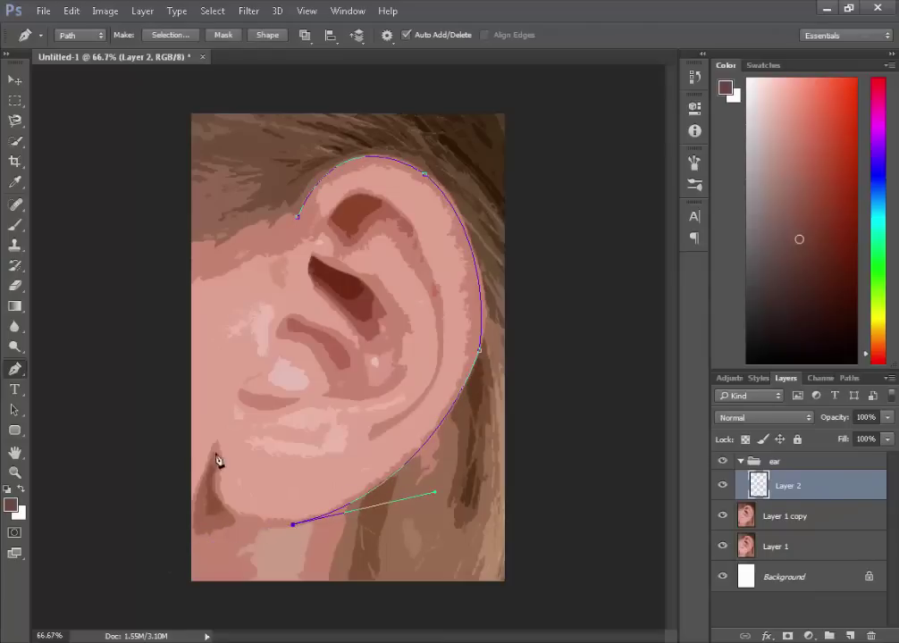
left_click(300, 222)
Fill the outline with sampled skin pink #d3a58c, then add Layer 3 and hide Layer 2
right_click(299, 223)
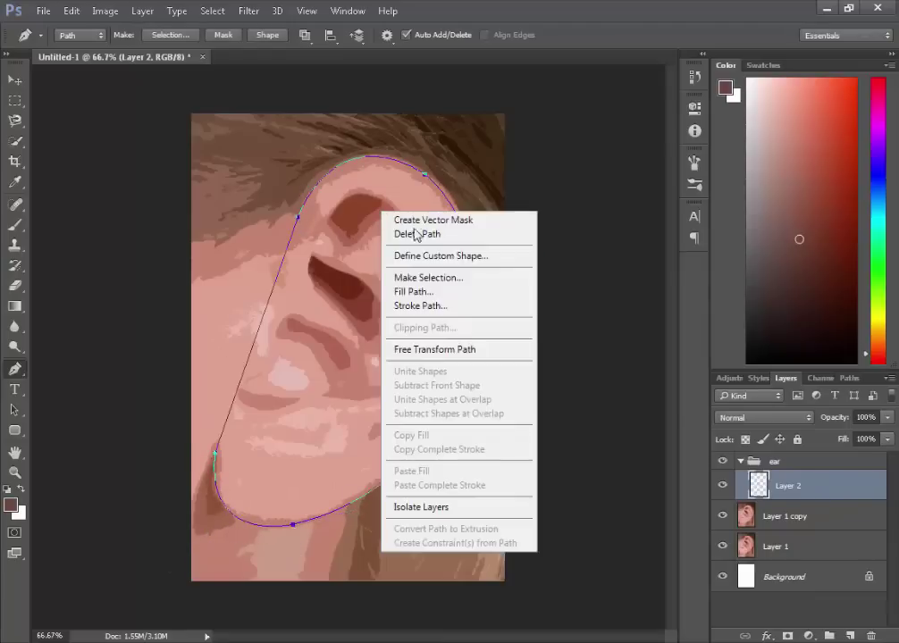
left_click(411, 294)
left_click(572, 177)
left_click(549, 207)
left_click_drag(549, 219, 703, 219)
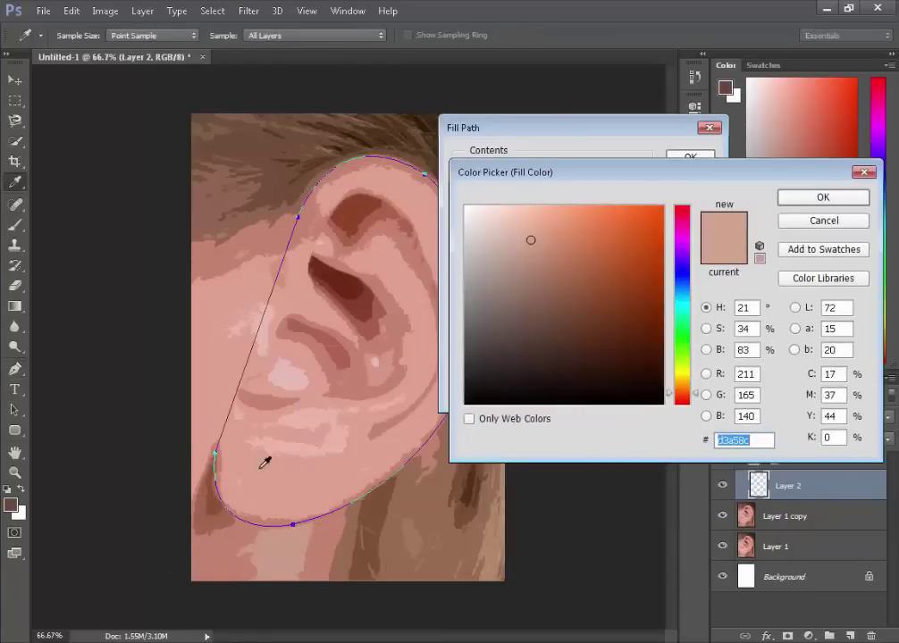
left_click(262, 463)
left_click(812, 203)
key("Return")
left_click(850, 637)
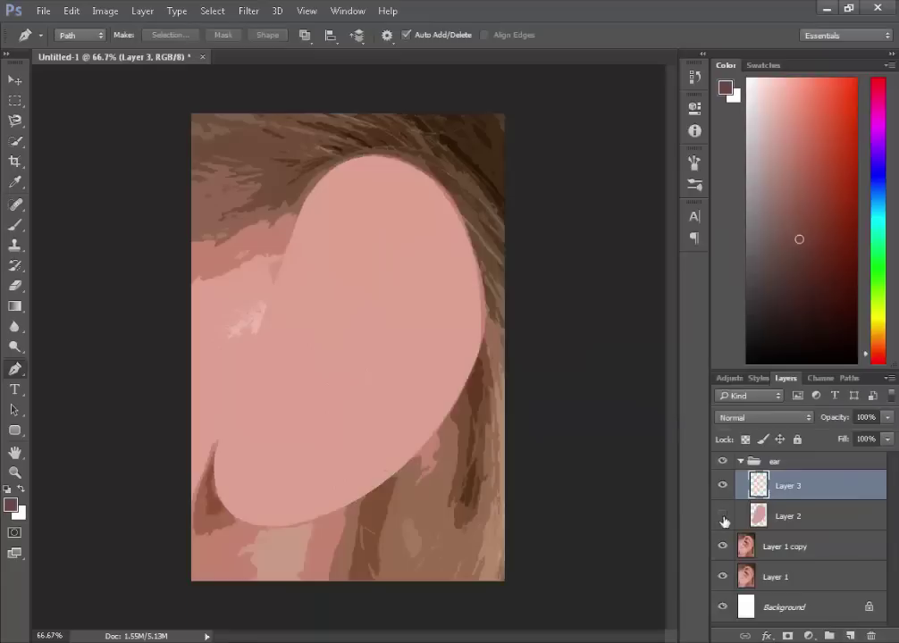
left_click(722, 515)
Load Layer 2's ear shape as a selection and sketch a rim path along the top
left_click(759, 518, "ctrl")
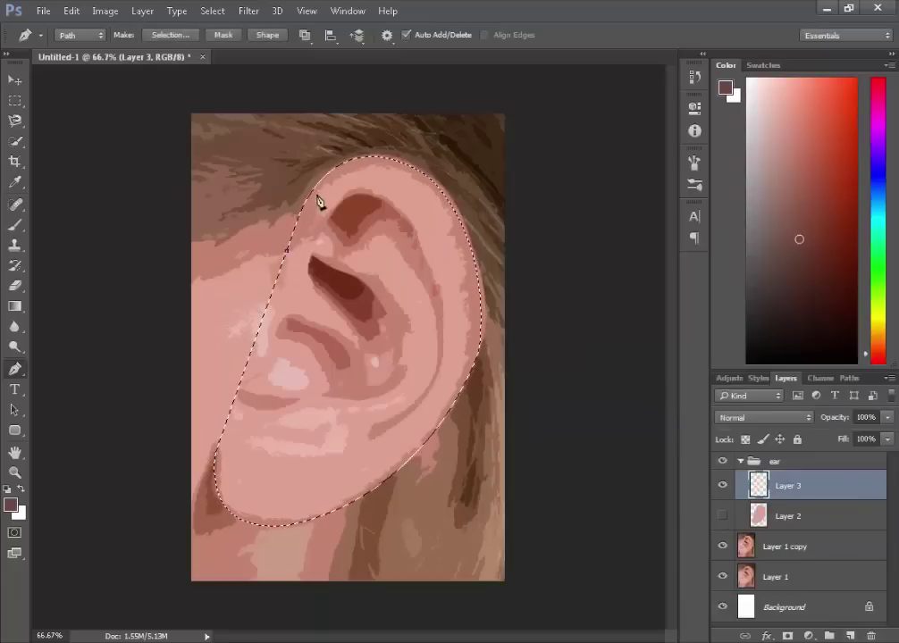
left_click_drag(436, 196, 481, 254)
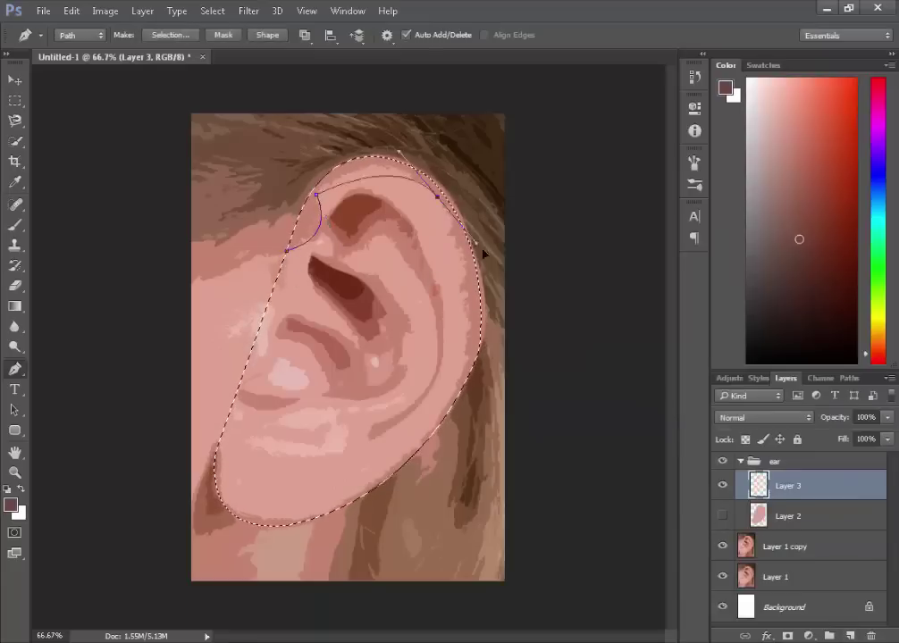
left_click(440, 419, "alt")
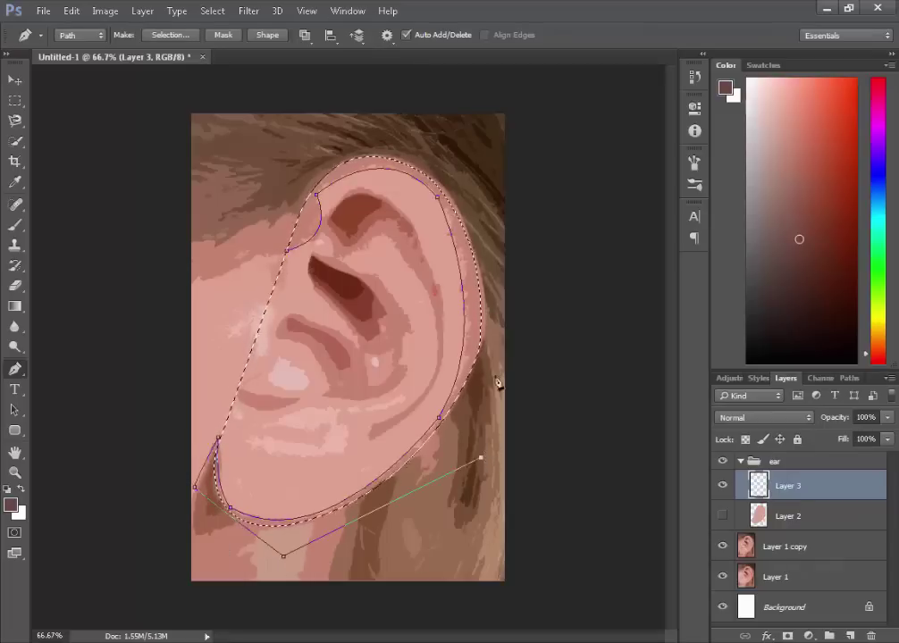
Set up a Fill Path for the rim path using a custom colour
right_click(407, 212)
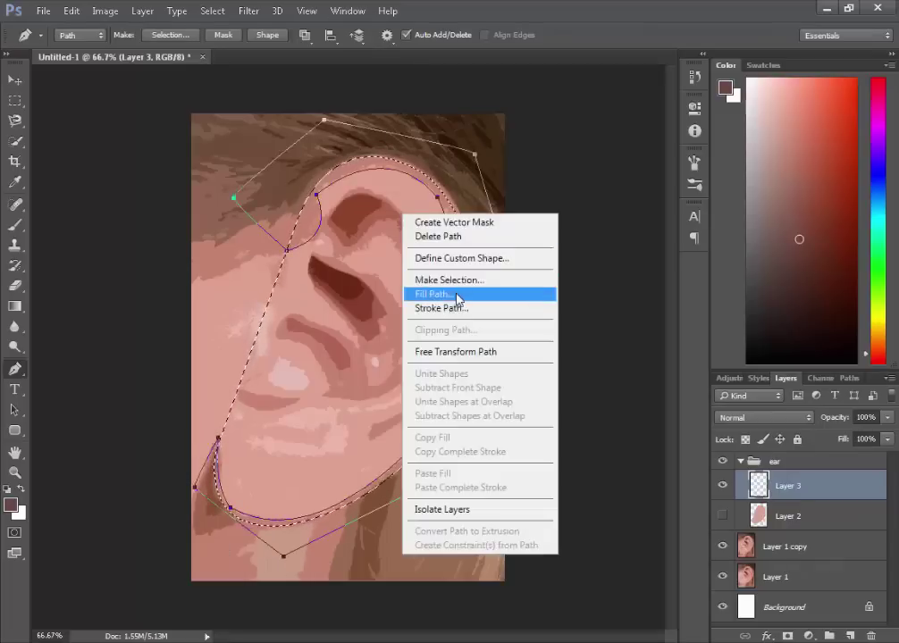
left_click(515, 292)
left_click(578, 172)
left_click(571, 209)
left_click(843, 197)
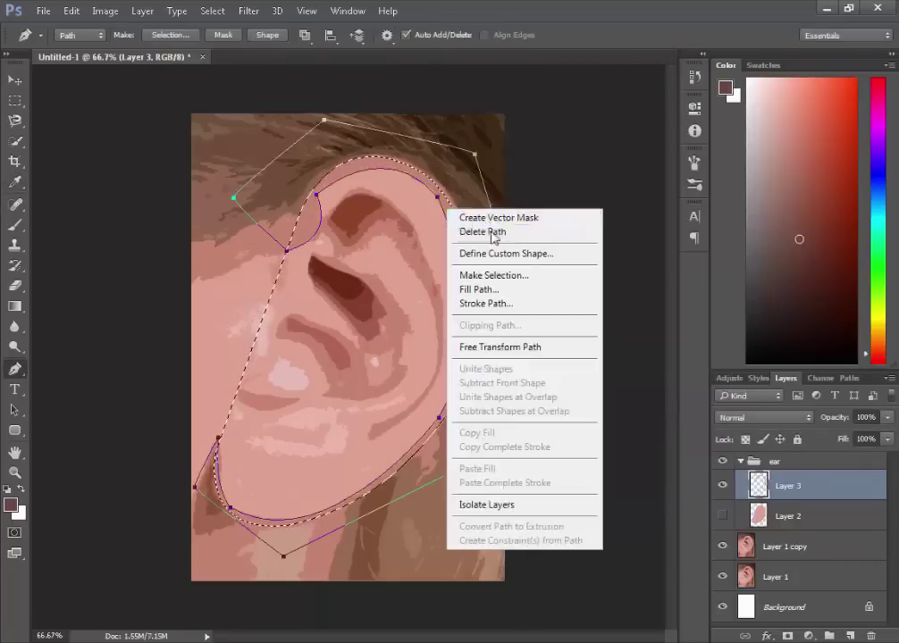
Add empty Layer 4 to the ear group and select it
left_click(720, 485)
left_click(722, 517)
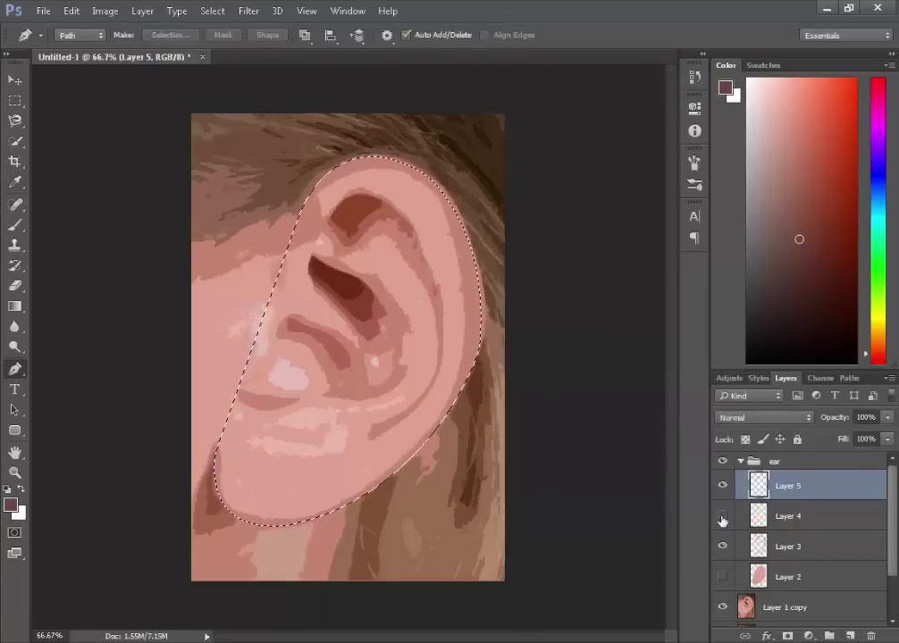
left_click(772, 518)
right_click(809, 491)
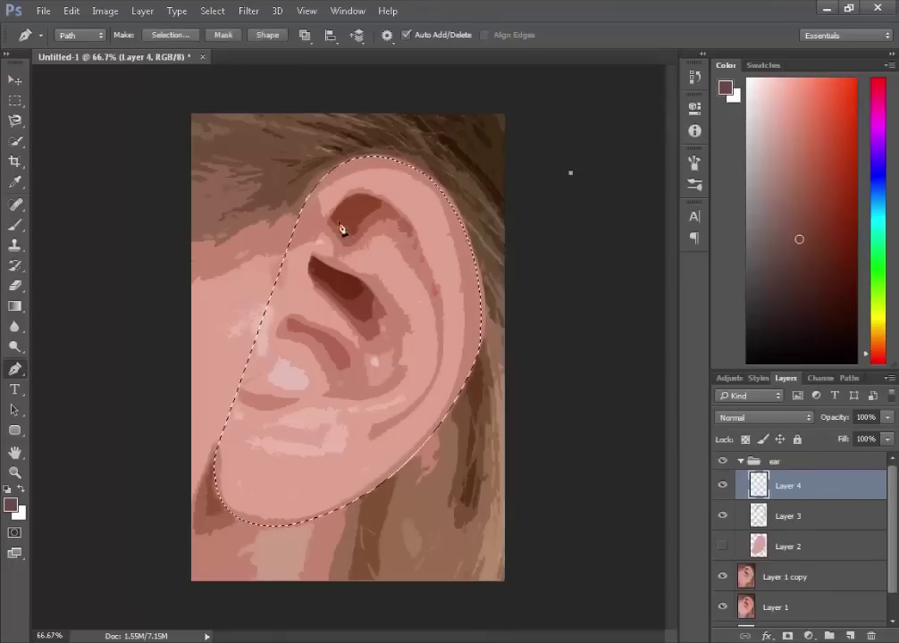
Switch to Layer 3 and pen-trace the helix along the ear's upper curve
key("alt+bracketleft")
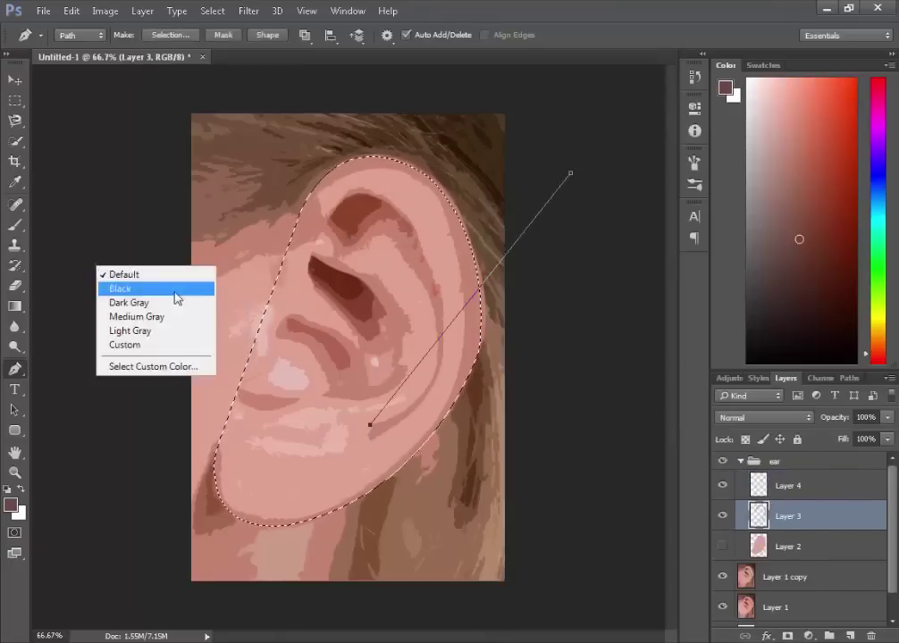
mouse_move(384, 237)
left_mouse_down()
mouse_move(261, 152)
mouse_move(256, 94)
left_mouse_up()
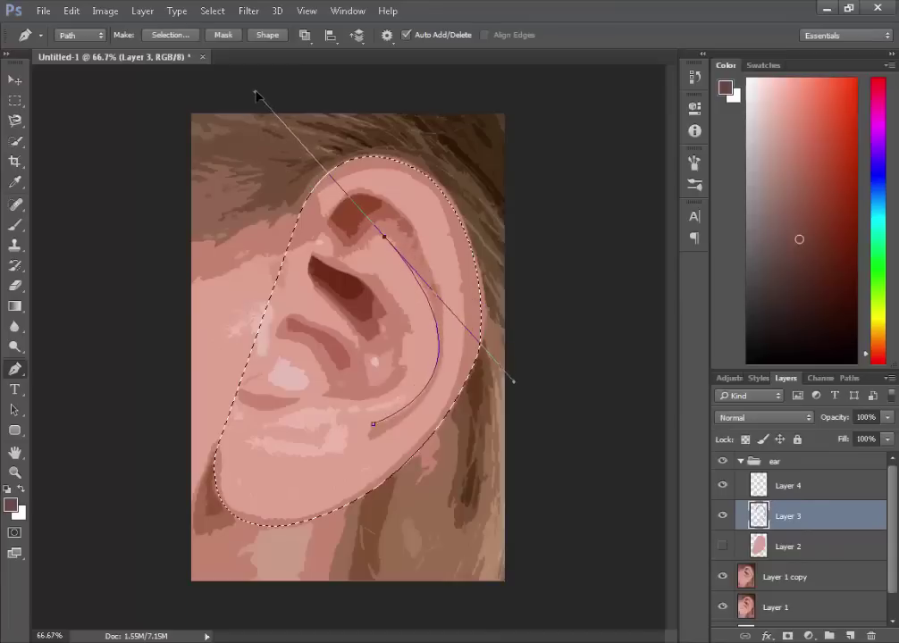
left_click_drag(324, 232, 304, 191)
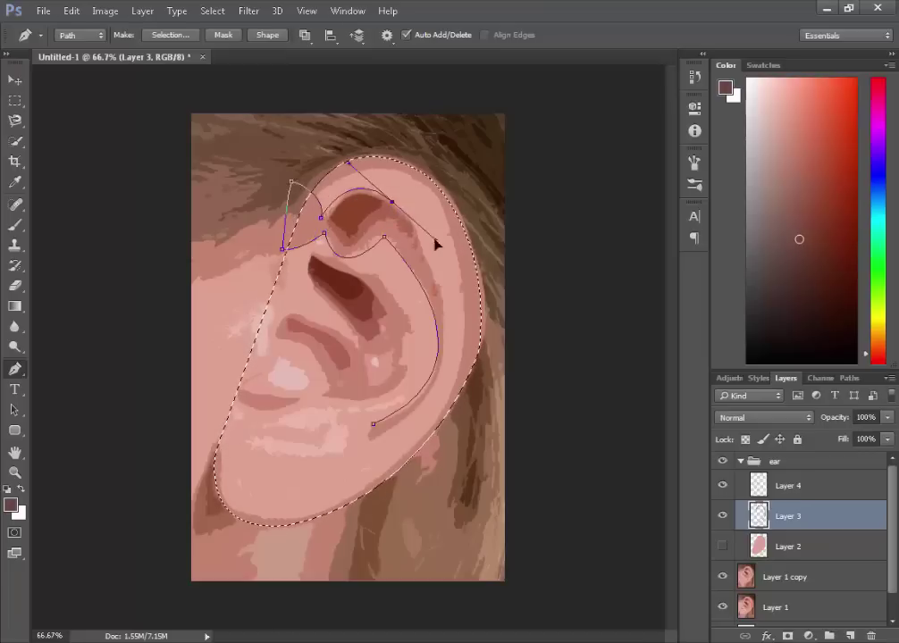
mouse_move(374, 425)
left_mouse_down()
mouse_move(394, 412)
mouse_move(417, 431)
left_mouse_up()
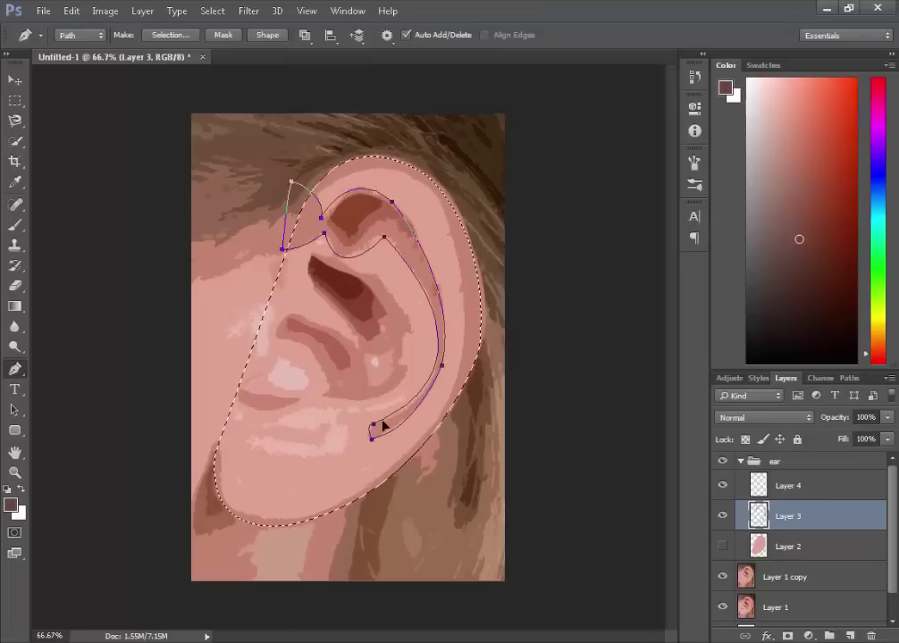
Fill the rim path, delete it, hide Layer 3 and select Layer 4
right_click(361, 425)
left_click(438, 361)
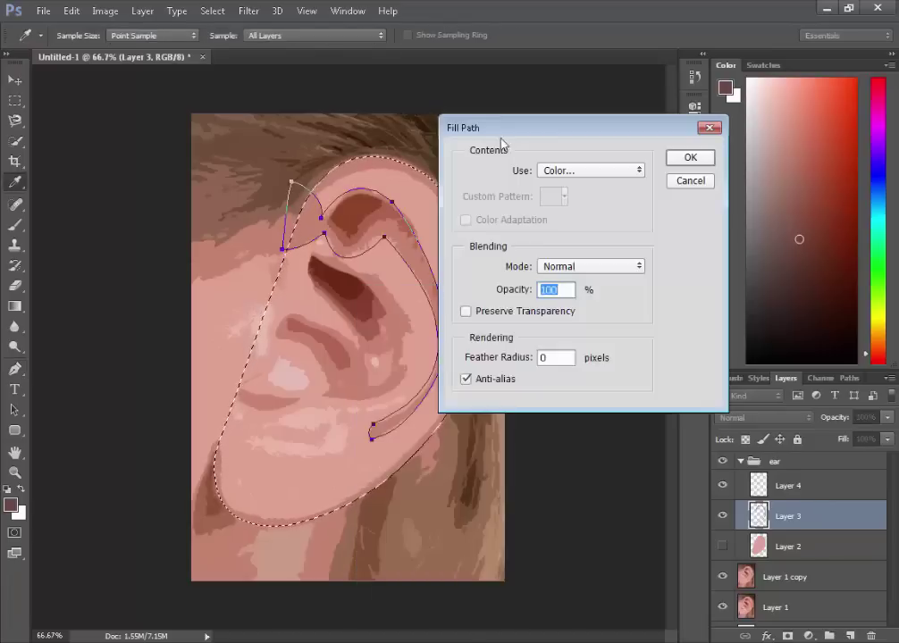
left_click(690, 157)
right_click(408, 166)
left_click(455, 229)
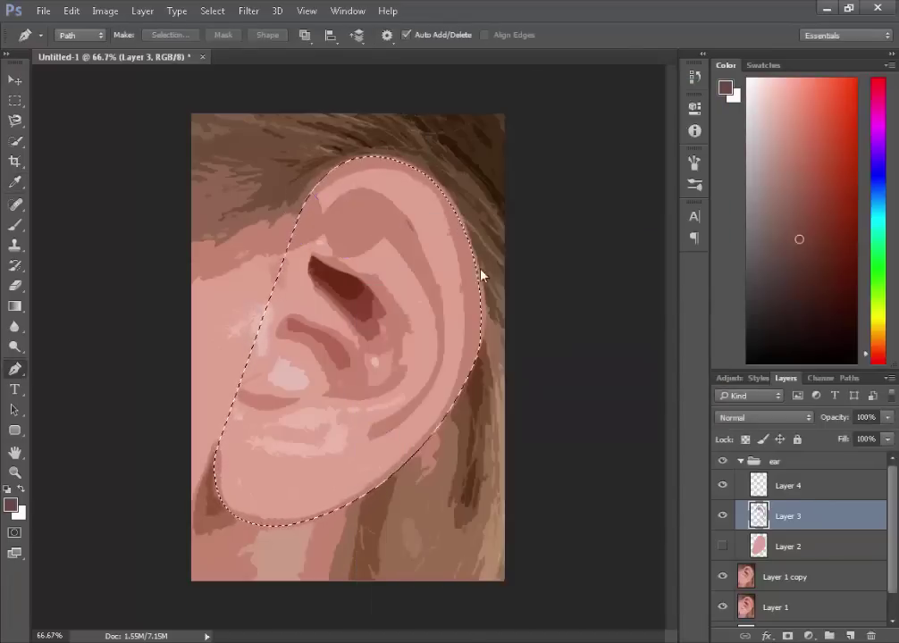
left_click(722, 515)
left_click(795, 485)
Trace the upper ear hollow on Layer 4 and fill it with a sampled colour
left_click(332, 217)
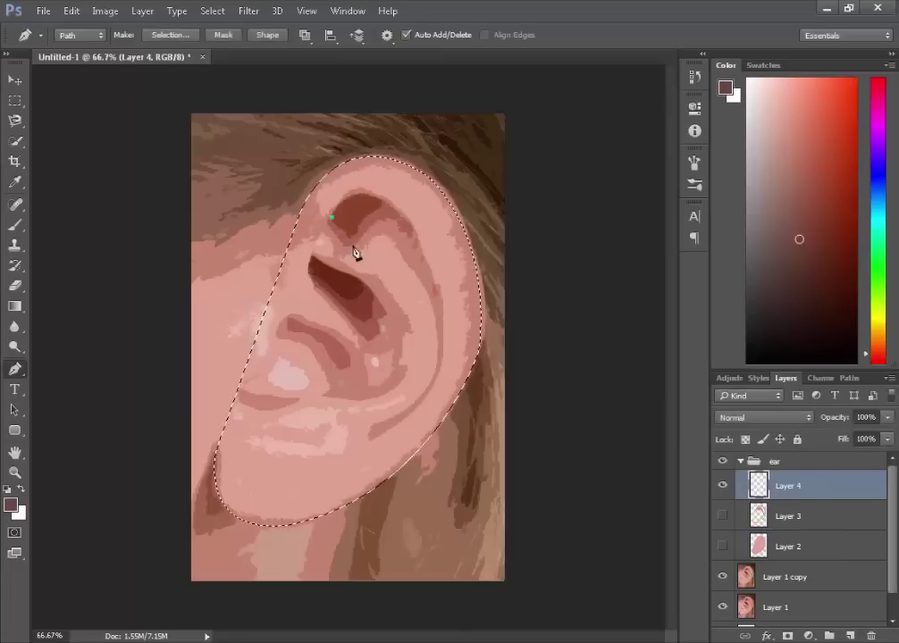
left_click_drag(367, 251, 384, 258)
left_click(414, 235)
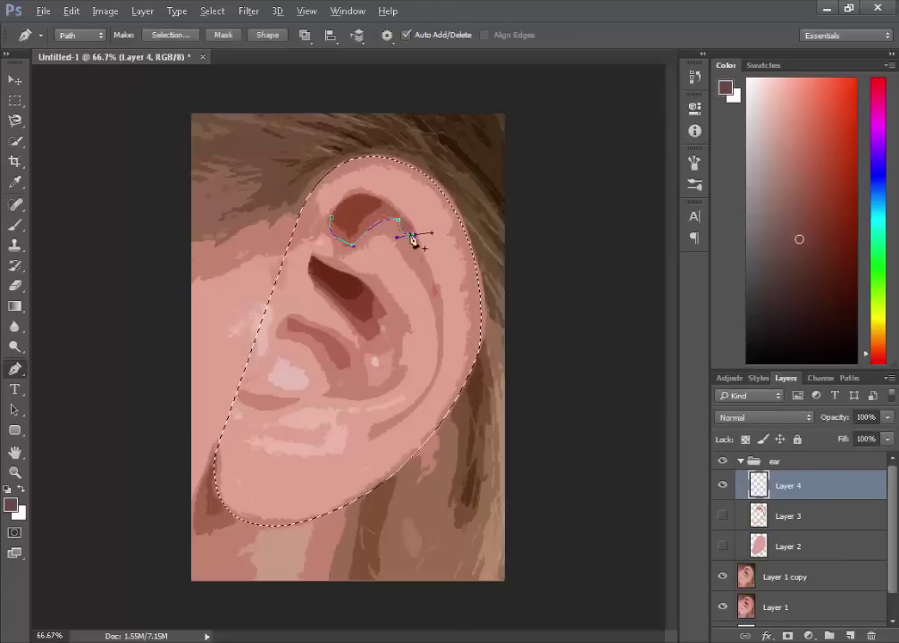
right_click(361, 177)
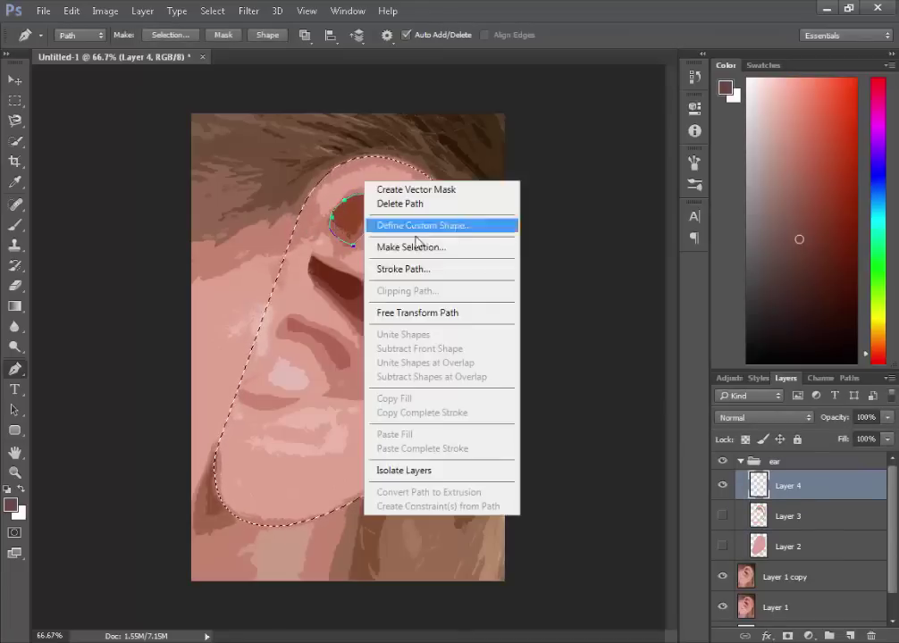
right_click(402, 217)
left_click(452, 319)
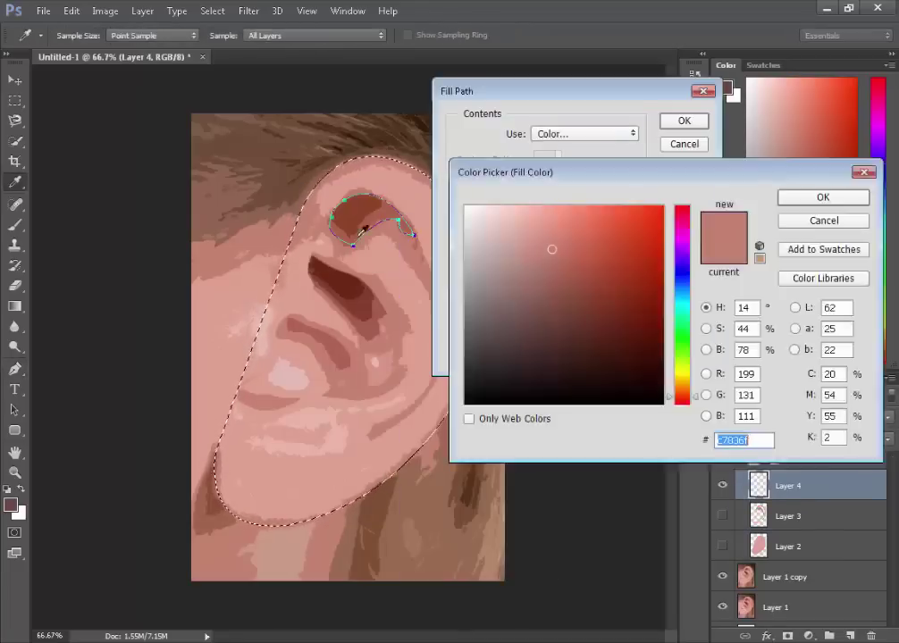
key("Return")
key("Return")
Delete the path, load Layer 4's shape, trace the darker part and pick red-brown
right_click(459, 168)
left_click(487, 191)
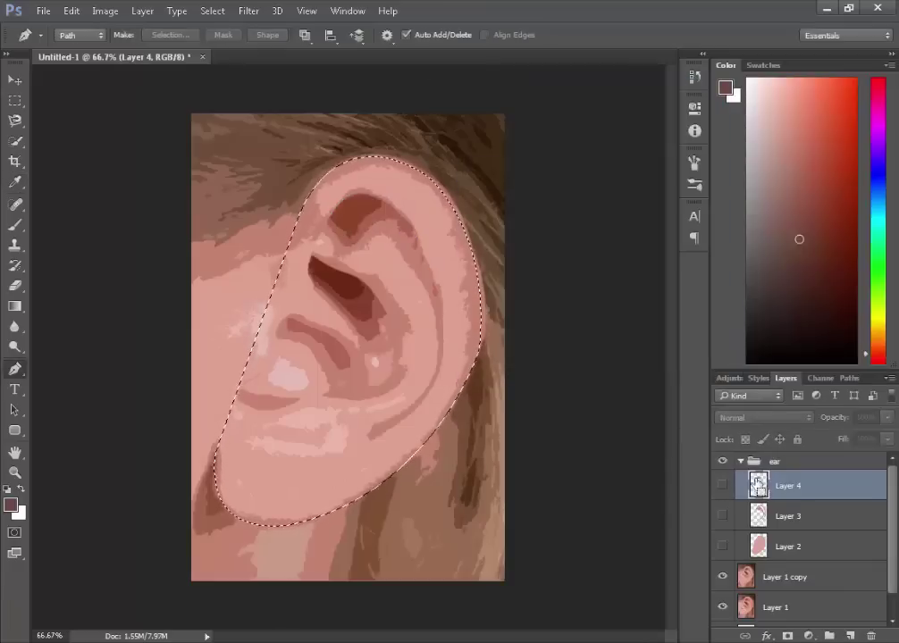
left_click(722, 486)
left_click(758, 485, "ctrl")
left_click(329, 213)
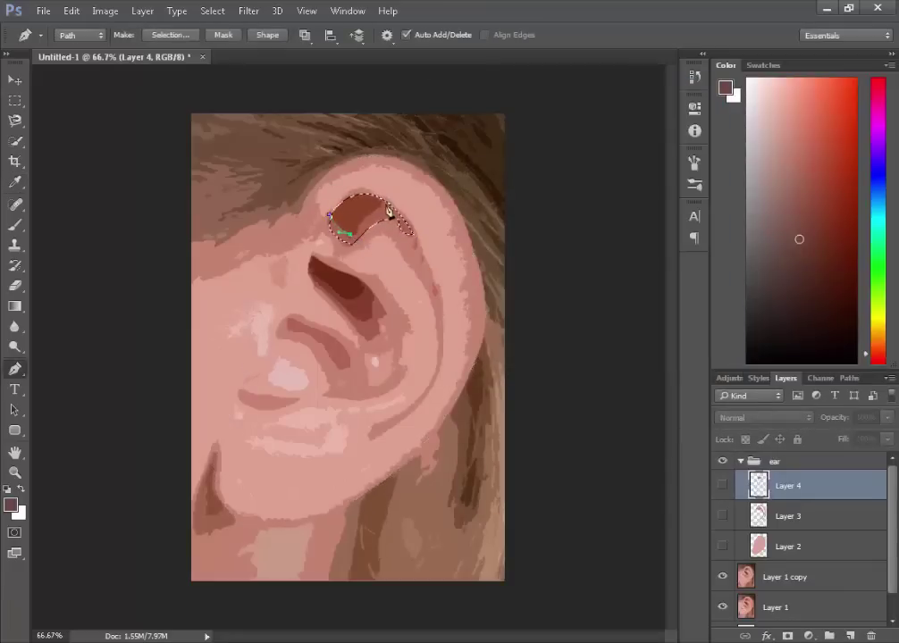
right_click(414, 149)
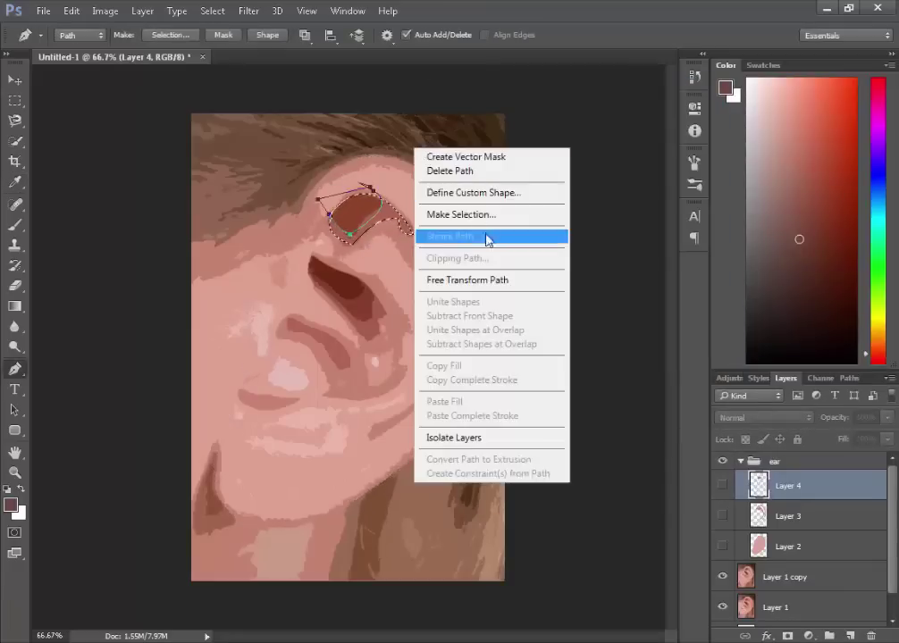
key("Escape")
left_click(11, 505)
key("Return")
Fill the darker hollow path with sampled dark reddish-brown #ae634e on Layer 4
left_click(722, 485)
right_click(401, 114)
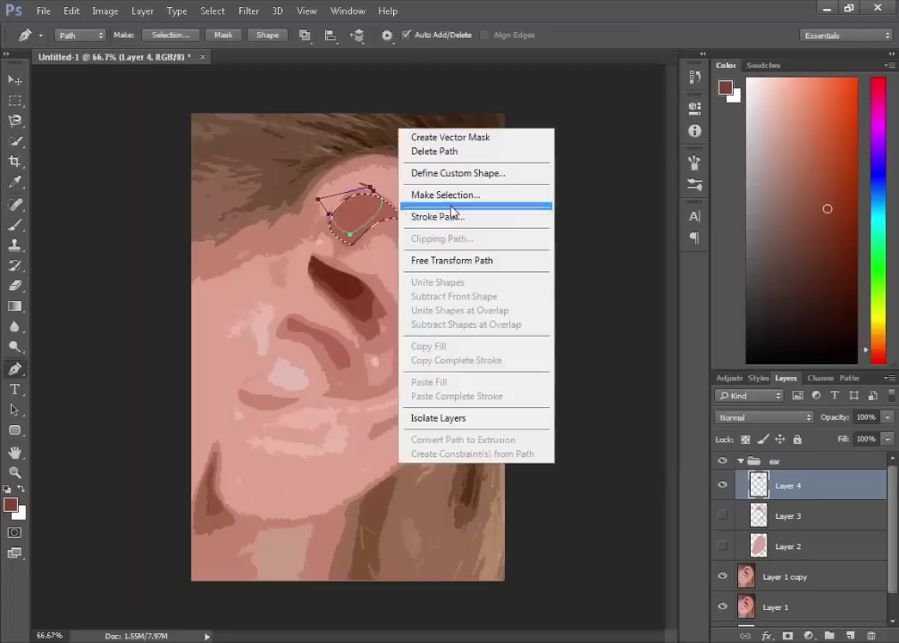
right_click(337, 175)
left_click(361, 247)
left_click(577, 134)
left_click(547, 169)
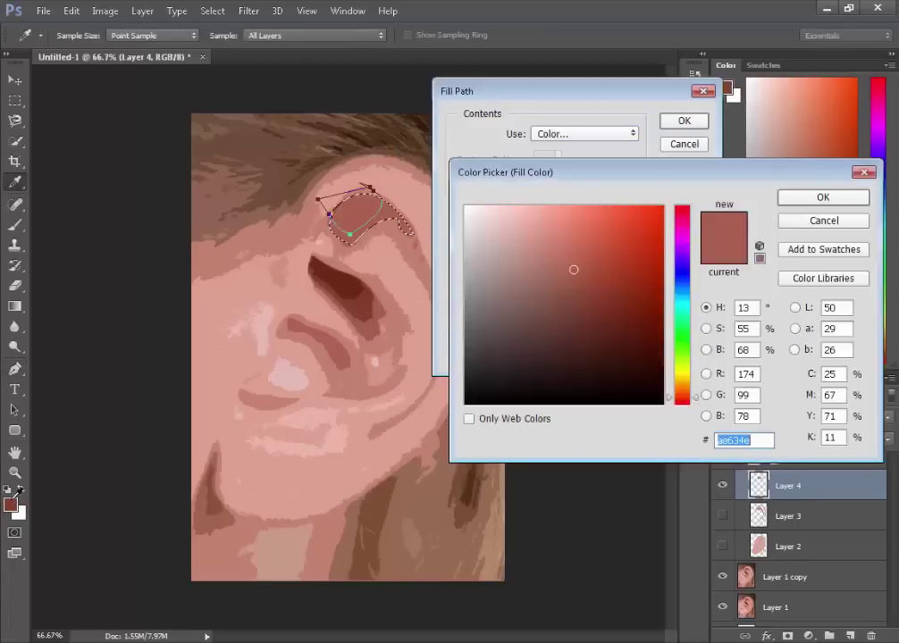
key("Return")
left_click(683, 121)
Deselect and show Layers 3 and 2 together with Layer 4
key("m")
right_click(442, 207)
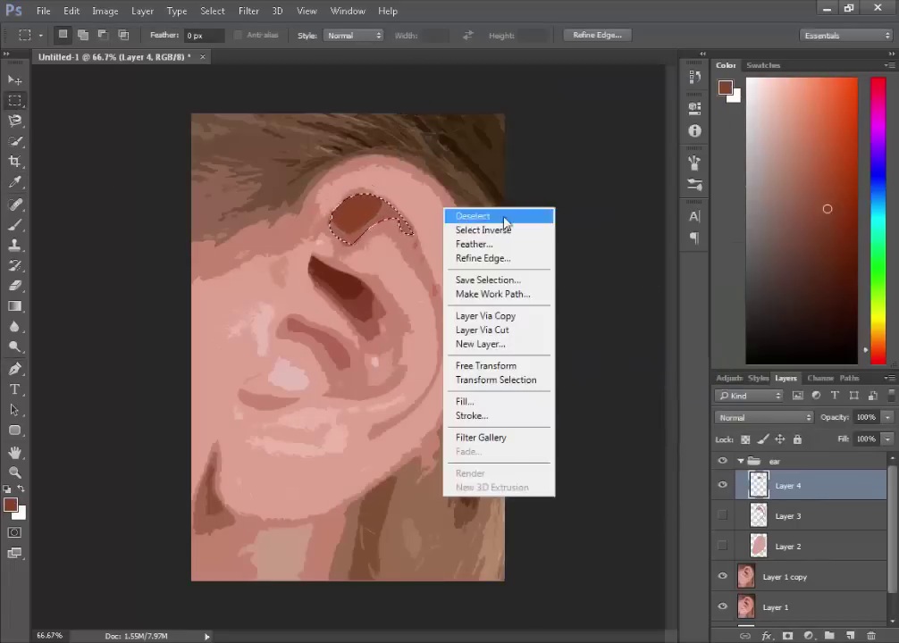
left_click(500, 214)
left_click_drag(722, 516, 722, 615)
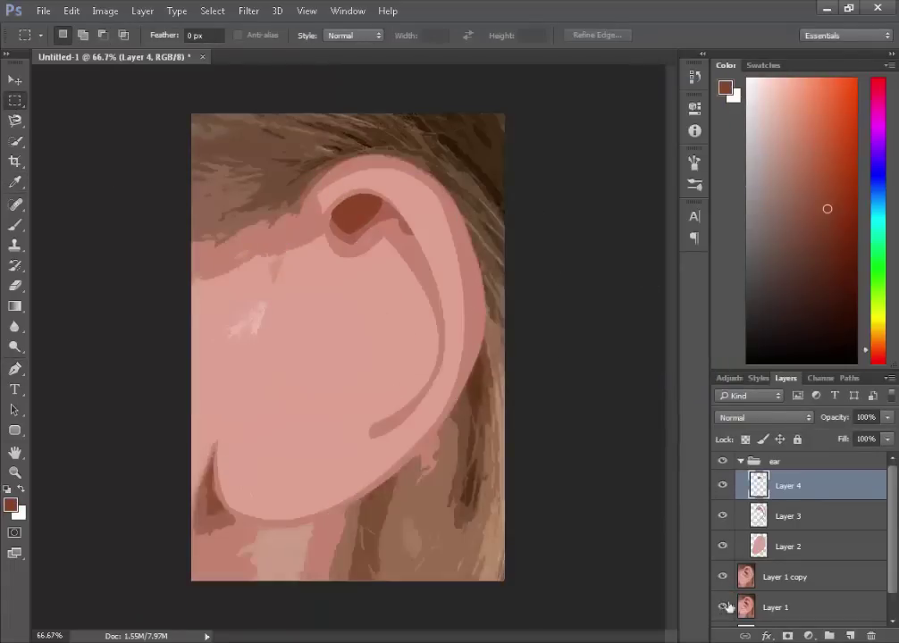
Add empty Layer 5, compare layers by toggling visibility, and start tracing the central hollow on Layer 4
left_click(852, 636)
left_click(722, 516)
key("p")
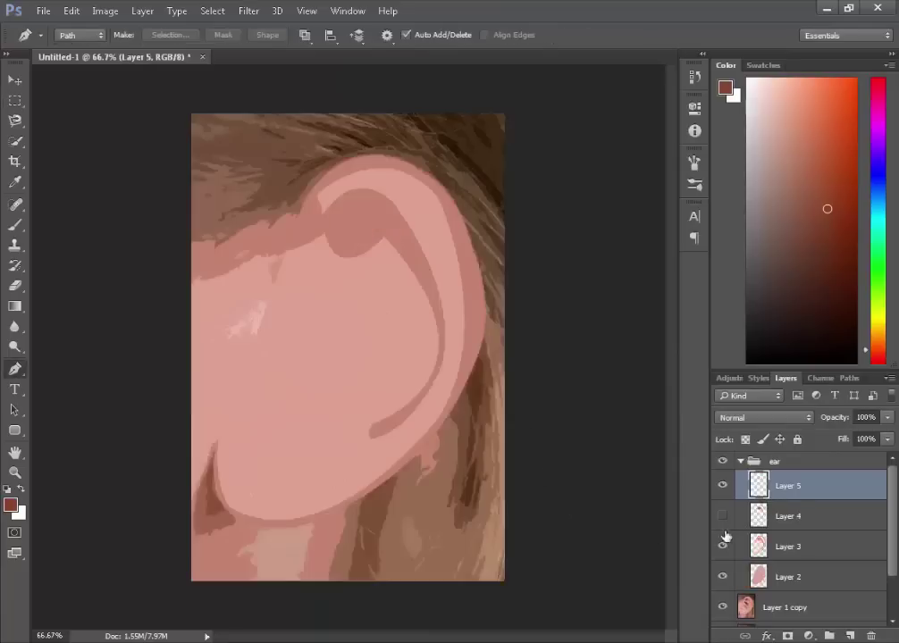
left_click(722, 546)
left_click(722, 577)
left_click_drag(722, 516, 722, 546)
left_click(722, 576)
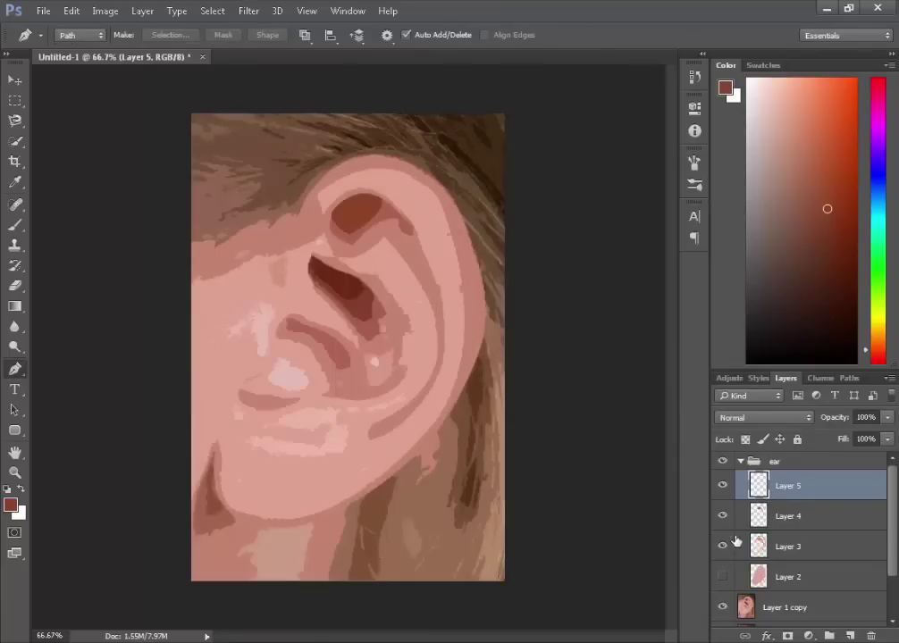
left_click(759, 516)
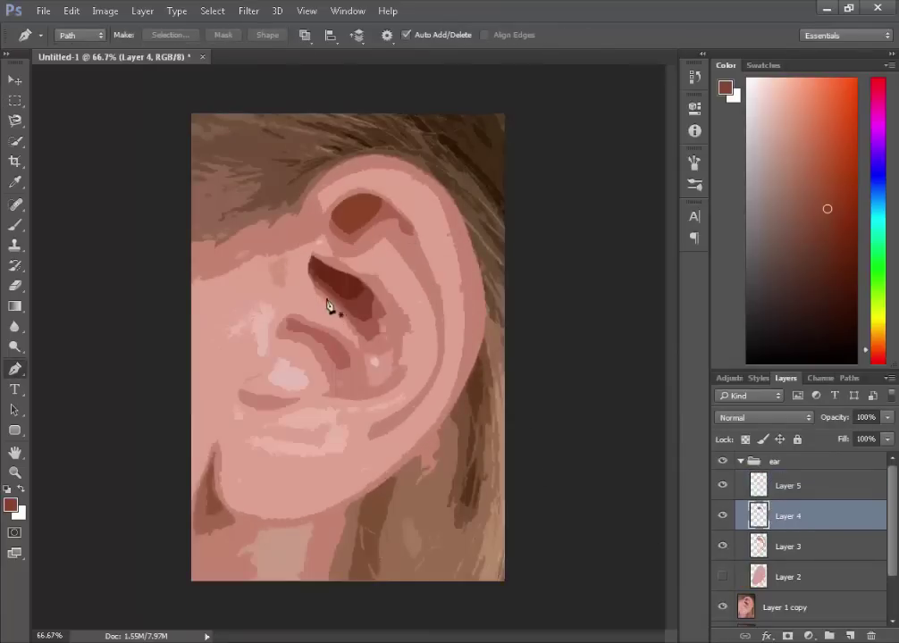
left_click(314, 287)
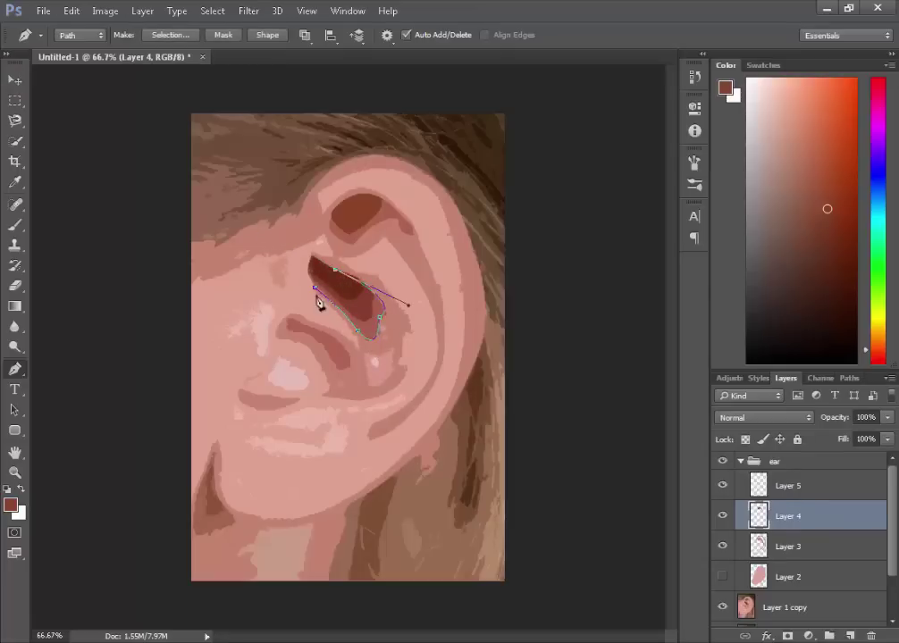
Fill the traced central hollow with sampled red-brown #a75d50 and delete the path
right_click(417, 230)
left_click(462, 307)
left_click(557, 136)
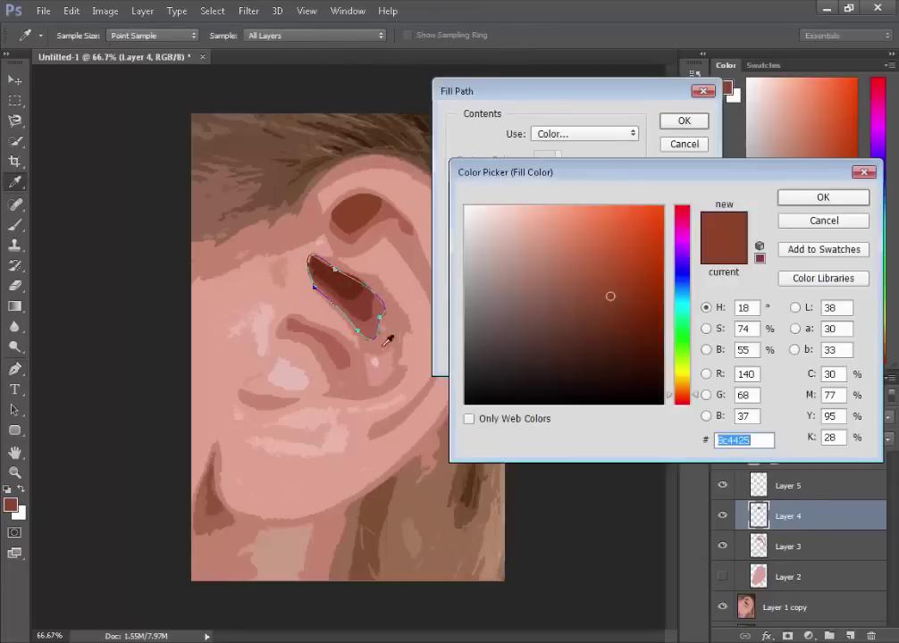
left_click(839, 196)
left_click(684, 120)
left_click(722, 516)
right_click(393, 304)
left_click(413, 318)
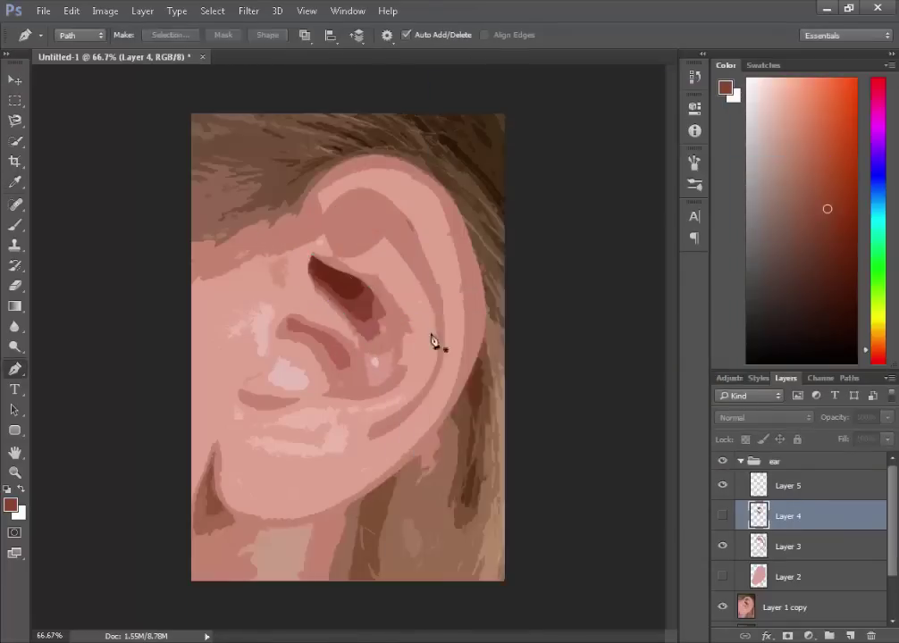
Trace the hollow's lower part, fill it with a new colour and delete the path
left_click(311, 284)
left_click_drag(370, 319, 382, 327)
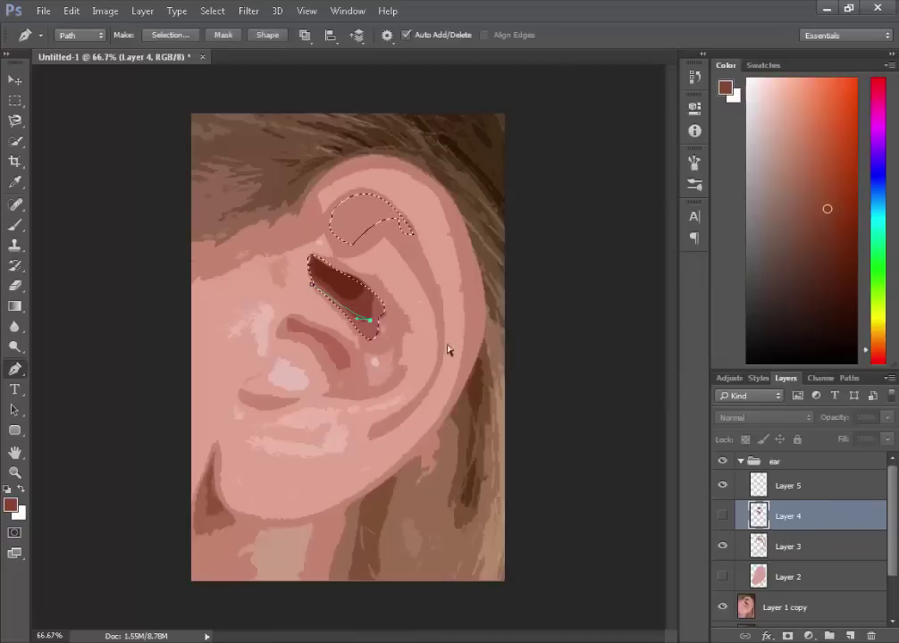
left_click(311, 239)
left_click(259, 242)
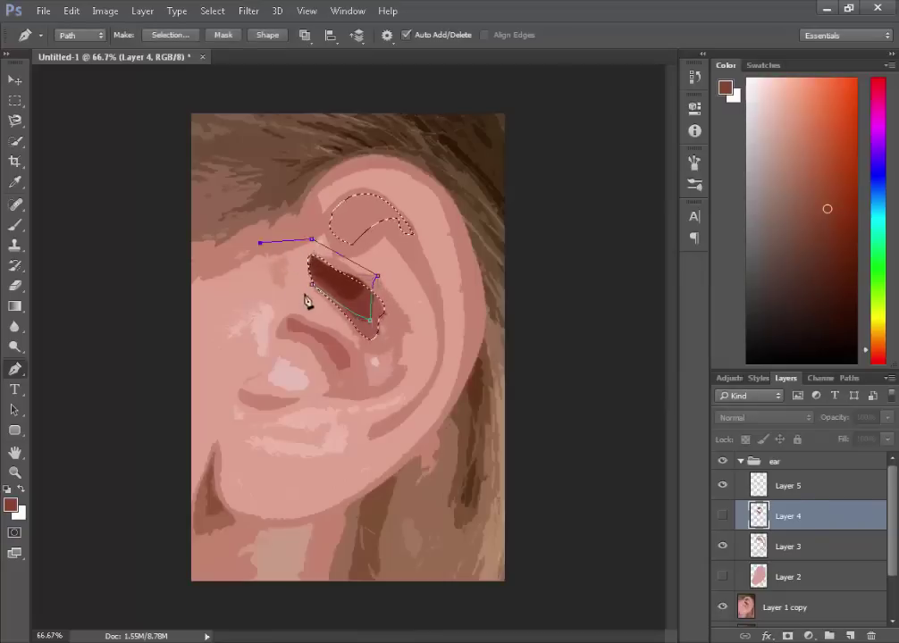
left_click(311, 284)
right_click(444, 259)
key("Escape")
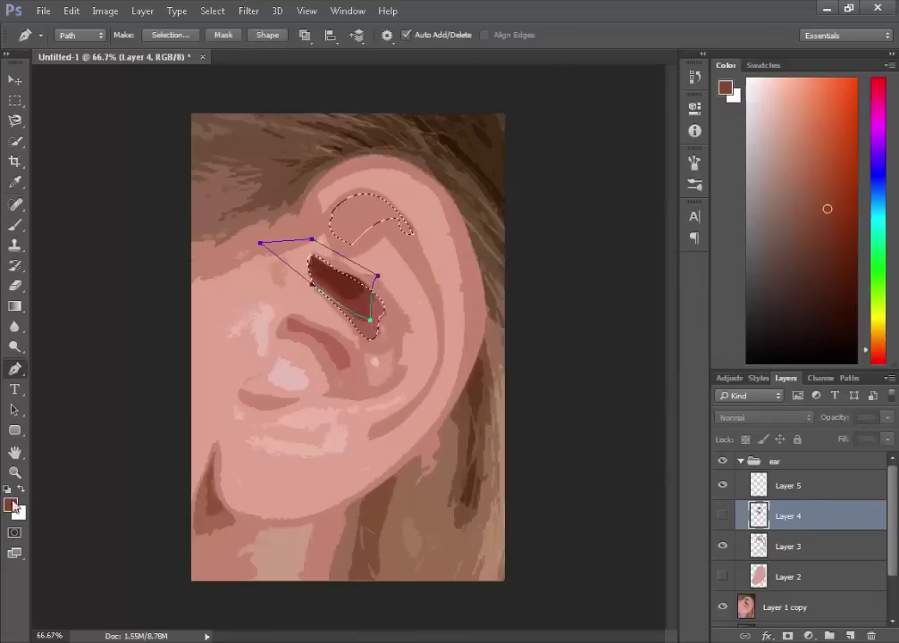
left_click(726, 88)
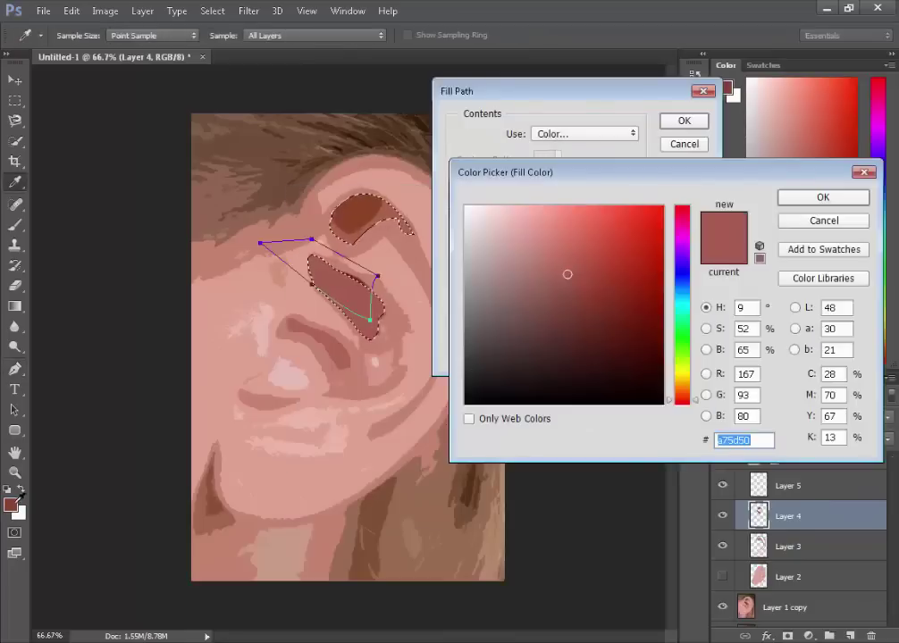
left_click(685, 122)
right_click(471, 176)
left_click(496, 217)
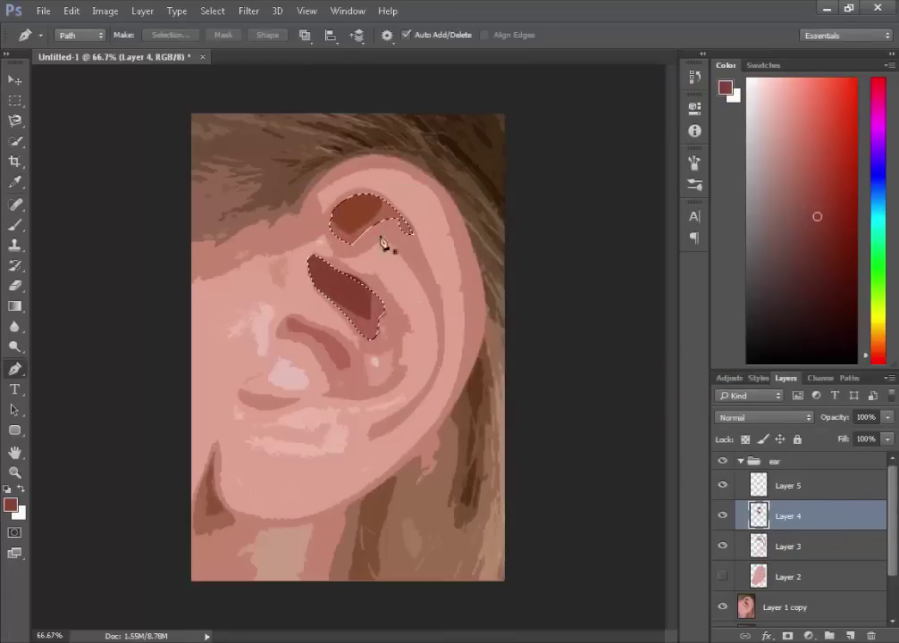
Trace the darkest upper part of the hollow and sample a darker colour
left_click(722, 517)
left_click(361, 308)
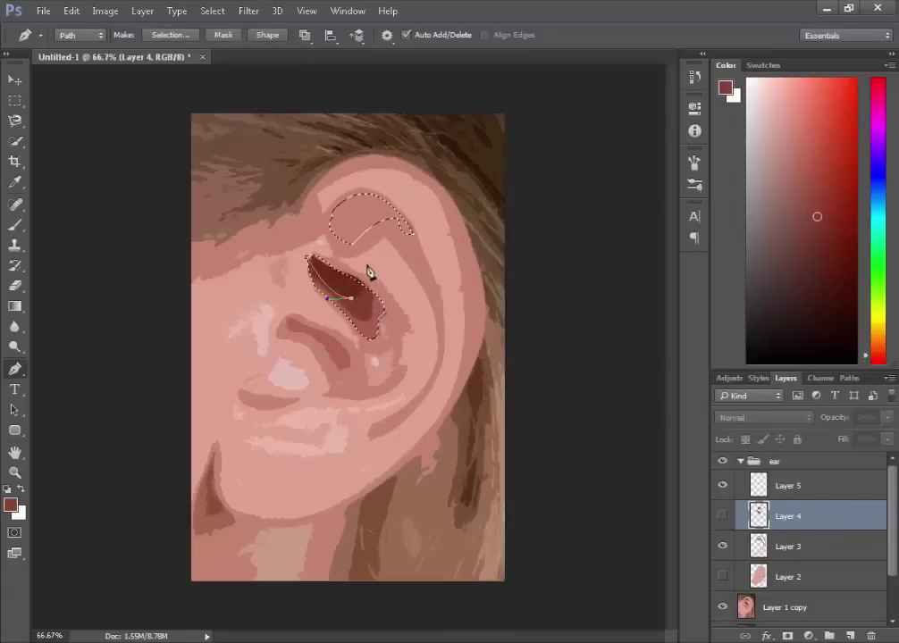
left_click_drag(370, 292, 374, 235)
left_click(316, 238)
key("i")
left_click(11, 505)
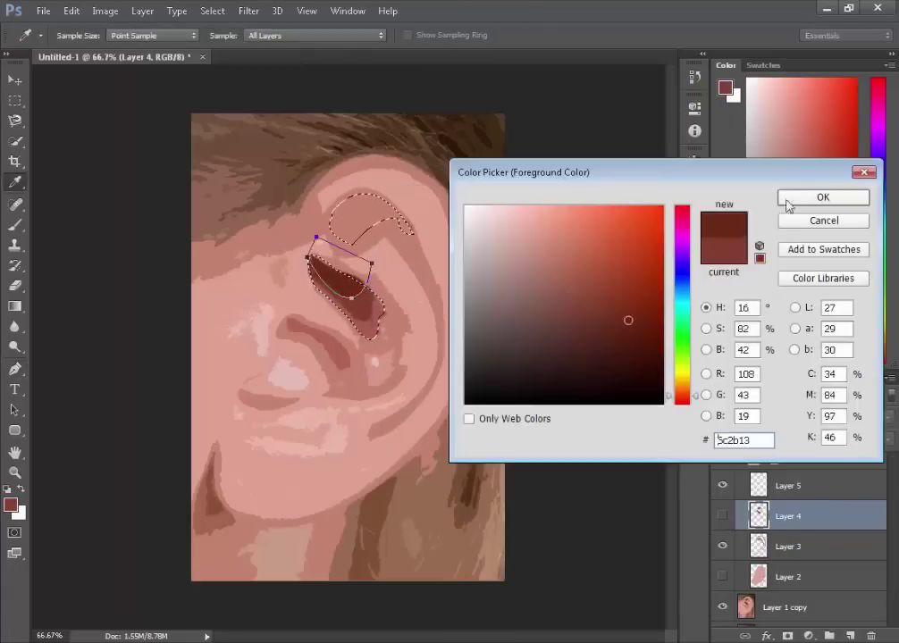
left_click(820, 200)
Fill the upper part with dark brown #6c2b13, then deselect
right_click(457, 256)
right_click(387, 185)
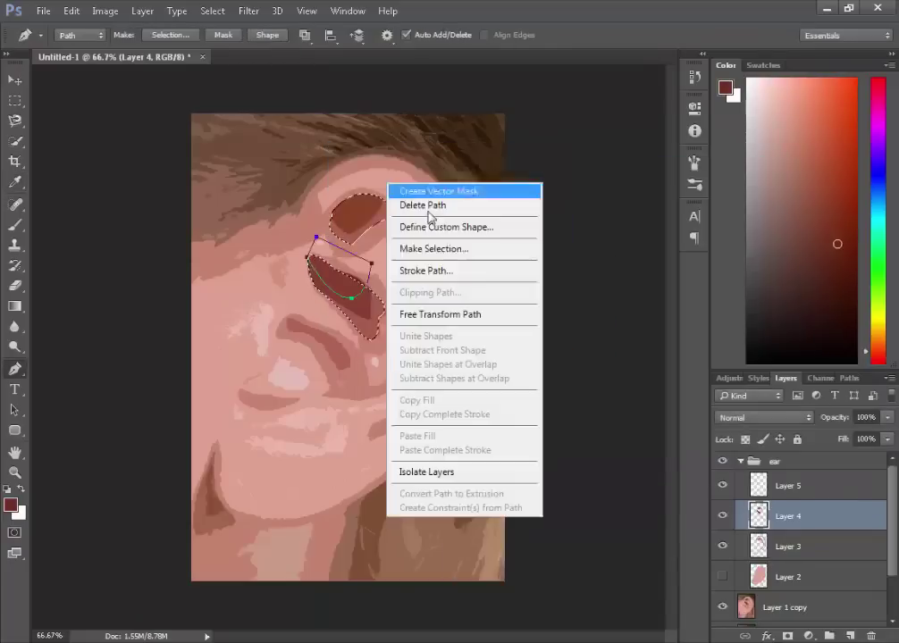
left_click(431, 281)
left_click(542, 134)
left_click(554, 175)
left_click(842, 197)
left_click(684, 121)
key("p")
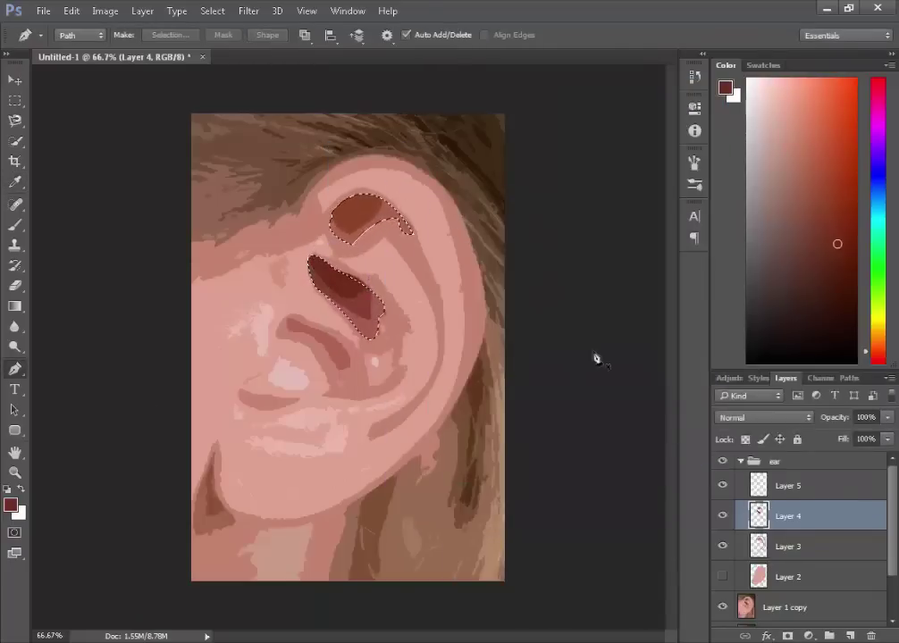
key("ctrl+d")
Show Layers 2 and 5, hide the photo and Layer 3, and make Layer 5 active
key("m")
left_click(722, 577)
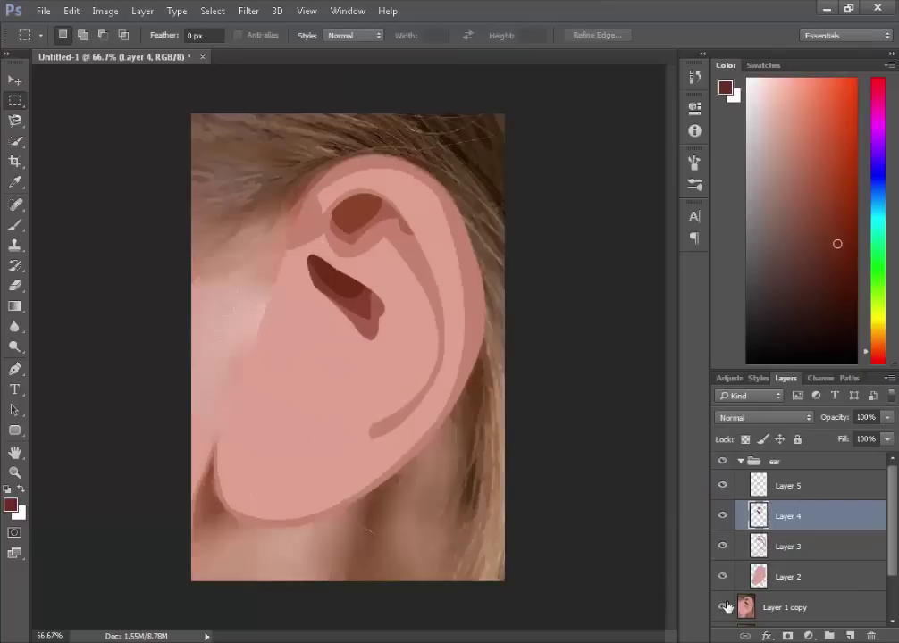
left_click(724, 487)
left_click(722, 608)
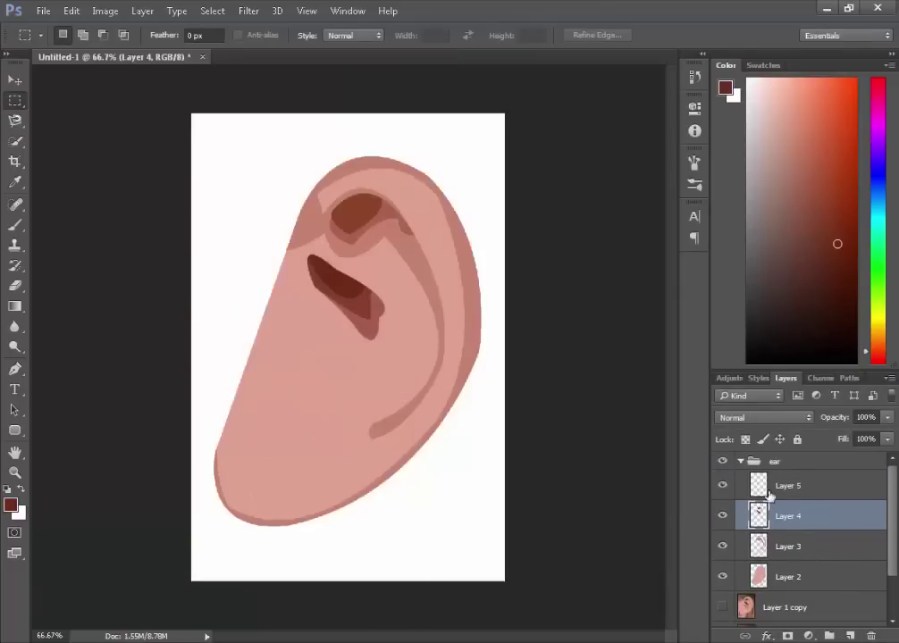
left_click(769, 491)
left_click(725, 547)
left_click(722, 607)
Hide Layers 3 and 2, load the ear outline as a selection, and make Layer 3 active for pen tracing
left_click(722, 516)
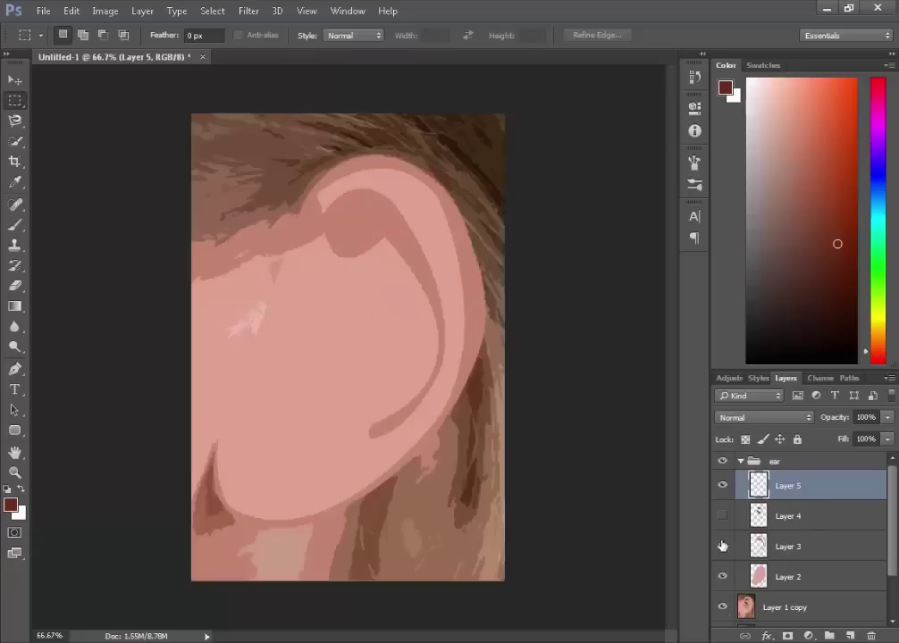
left_click(722, 547)
left_click(757, 576, "ctrl")
left_click(722, 577)
left_click(15, 369)
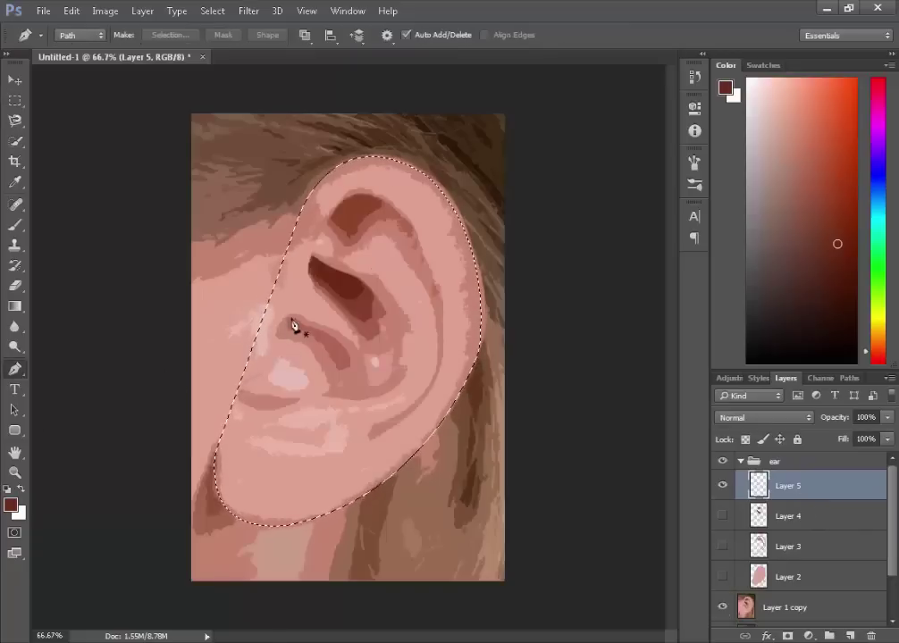
left_click(722, 547)
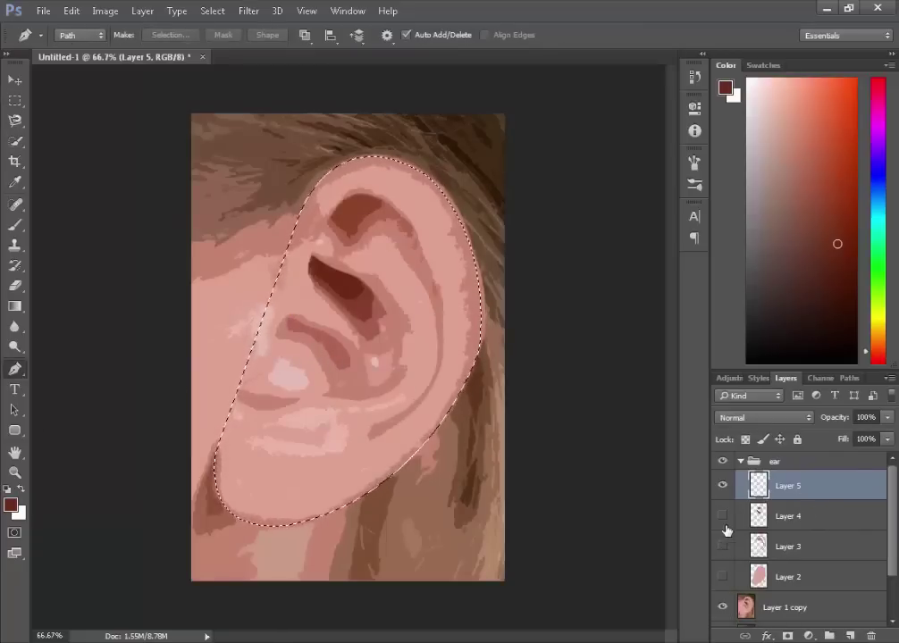
left_click(786, 547)
Trace the inner-ear fold with a closed pen path and fill it dark red-brown #b26355
left_click(293, 313)
left_click_drag(306, 345, 371, 352)
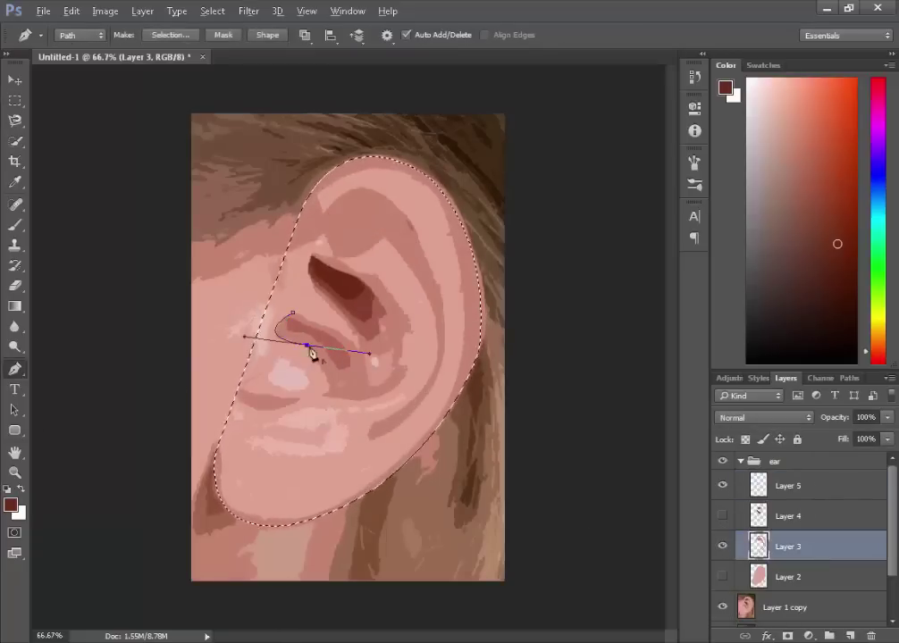
left_click_drag(323, 394, 333, 391)
mouse_move(407, 370)
left_mouse_down()
mouse_move(425, 337)
mouse_move(412, 332)
left_mouse_up()
left_click(375, 343)
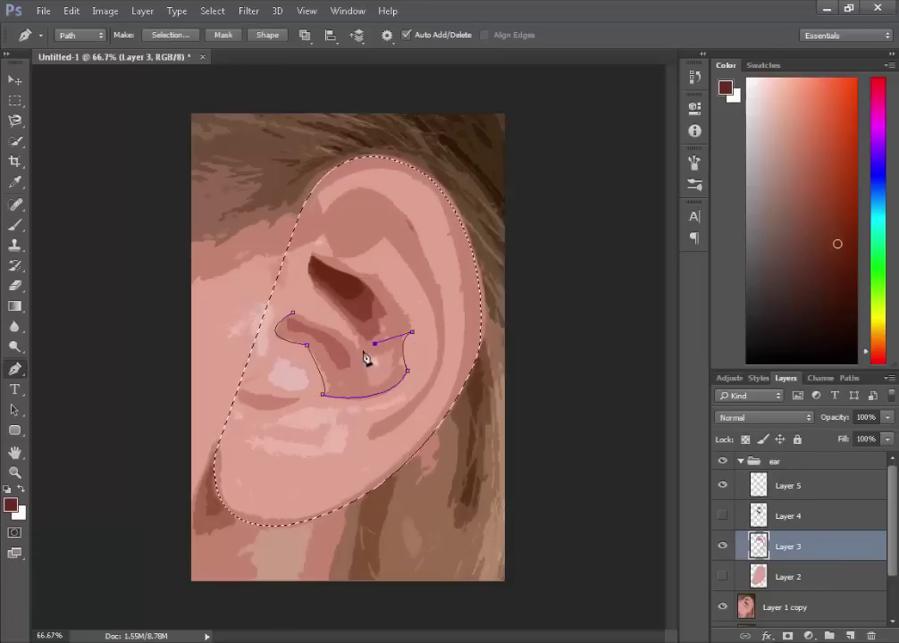
left_click(361, 350)
left_click(293, 312)
right_click(345, 254)
left_click(389, 337)
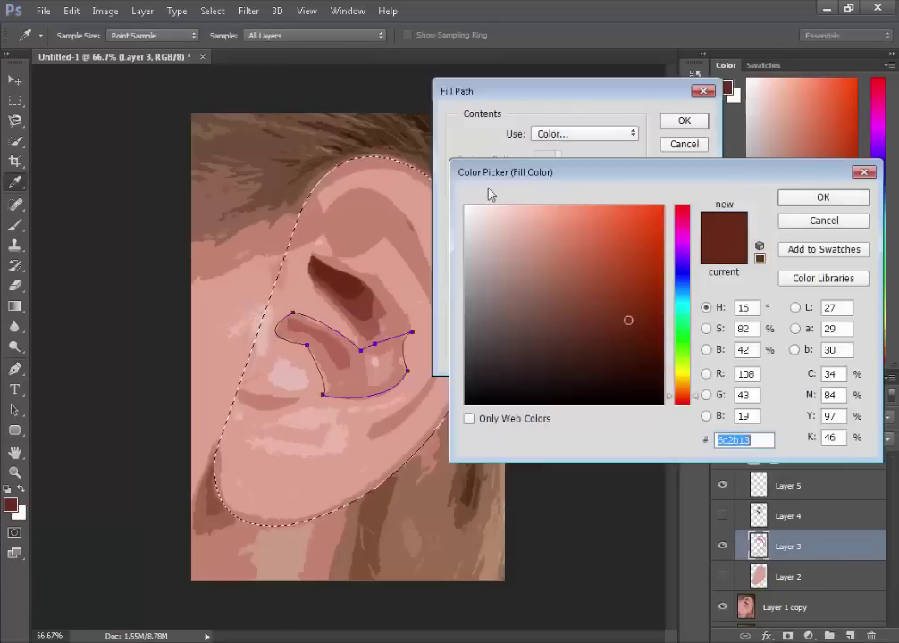
left_click(839, 197)
left_click(682, 120)
Cut a small hole in the fold from a pen-path selection, then delete the paths and deselect
right_click(463, 231)
left_click(487, 251)
left_click(379, 353)
left_click(368, 374)
left_click(393, 373)
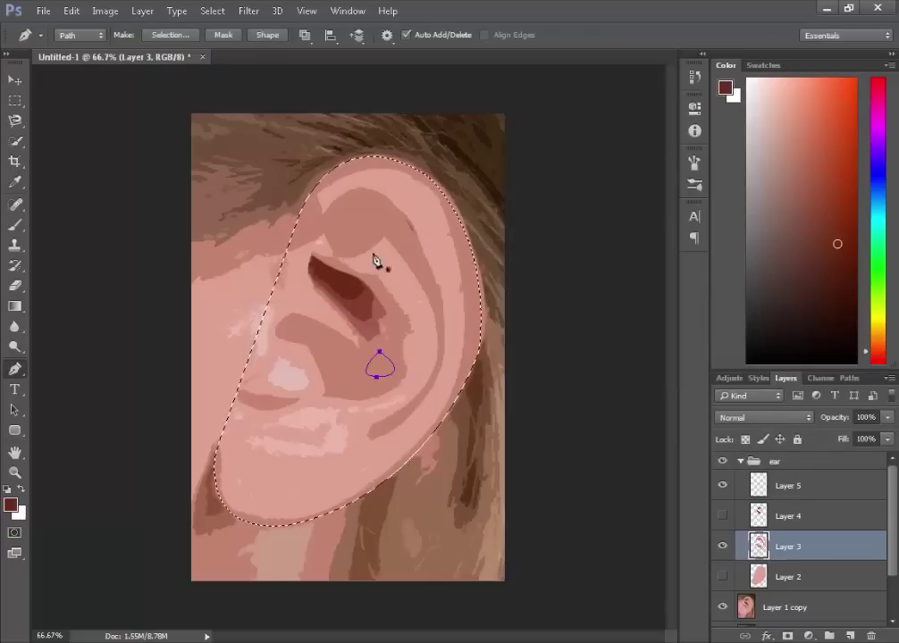
right_click(371, 255)
left_click(399, 321)
right_click(364, 239)
left_click(14, 100)
right_click(261, 188)
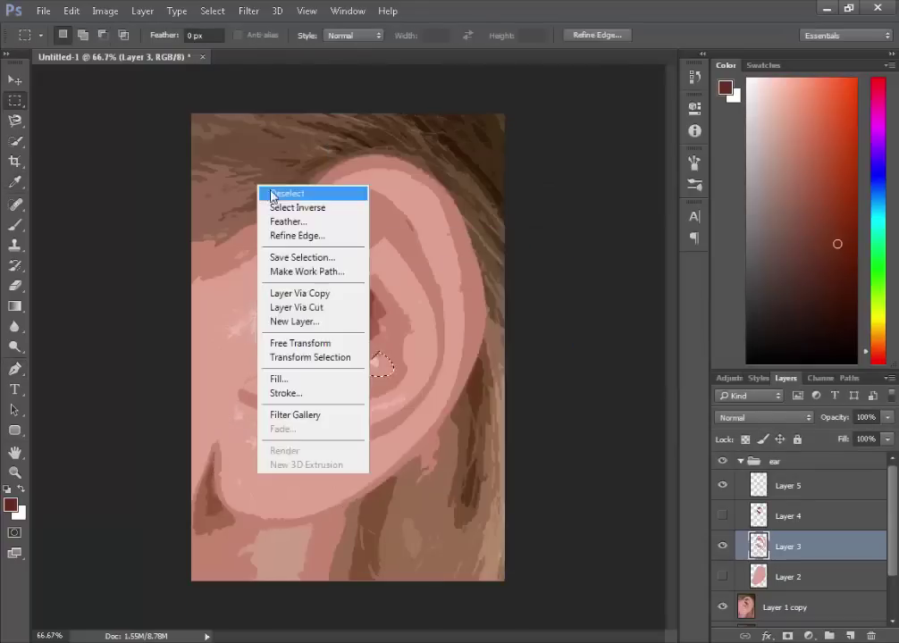
left_click(260, 190)
left_click(14, 369)
Hide Layers 2 and 3 to see the photo and start the ridge path
left_click(723, 576)
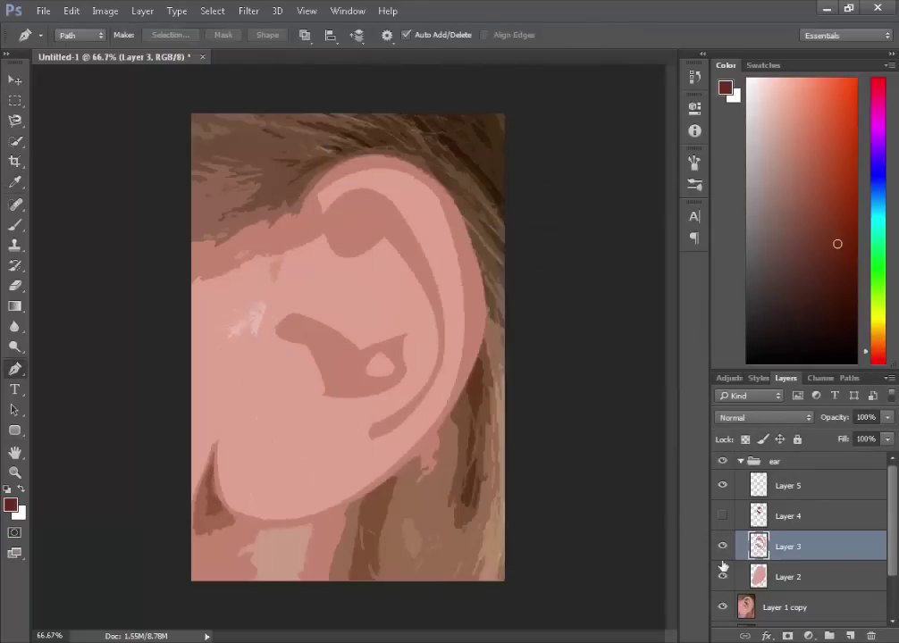
left_click(723, 576)
left_click(723, 516)
left_click(723, 546)
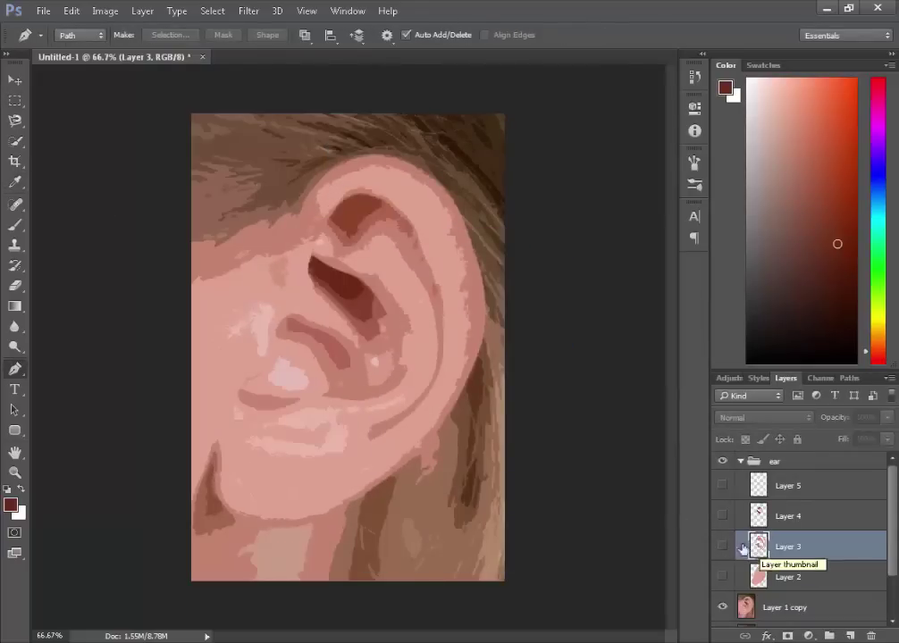
left_click(287, 318)
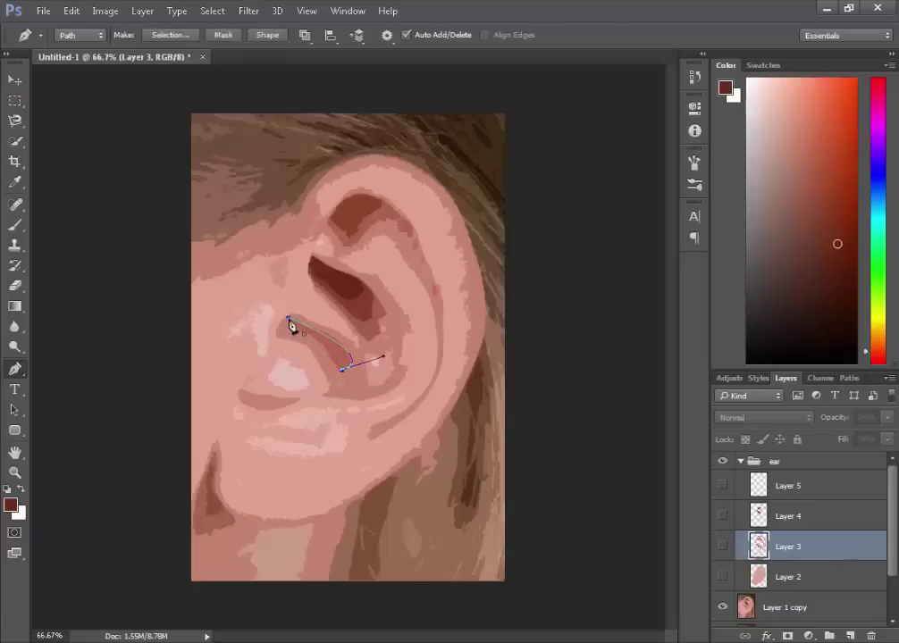
right_click(307, 293)
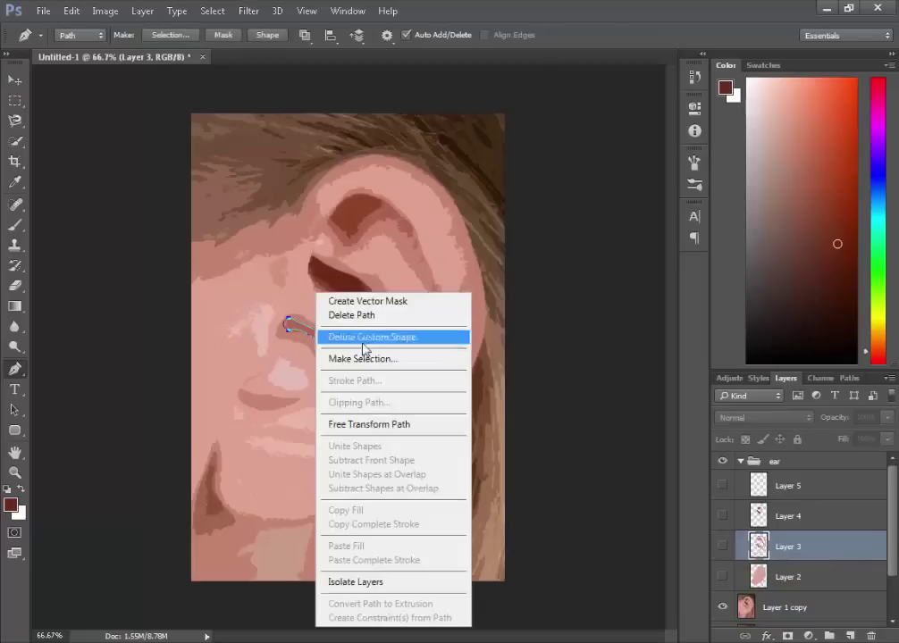
key("Escape")
Sample the pink ridge colour from the photo and fill the curved ridge path with it
left_click(11, 505)
left_click(343, 354)
key("Return")
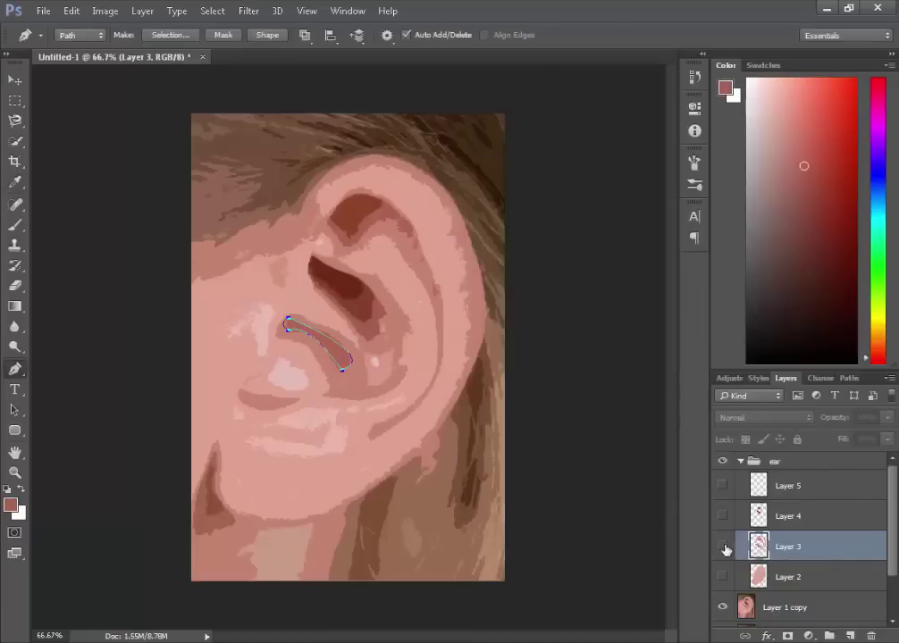
right_click(404, 196)
right_click(411, 178)
left_click(464, 263)
left_click(554, 134)
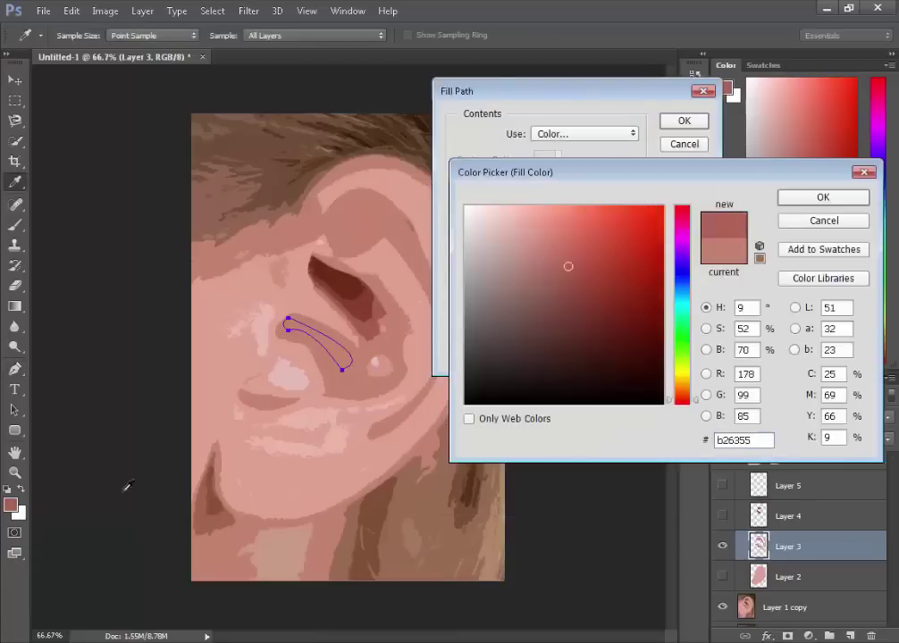
key("Return")
key("Return")
left_click(723, 546)
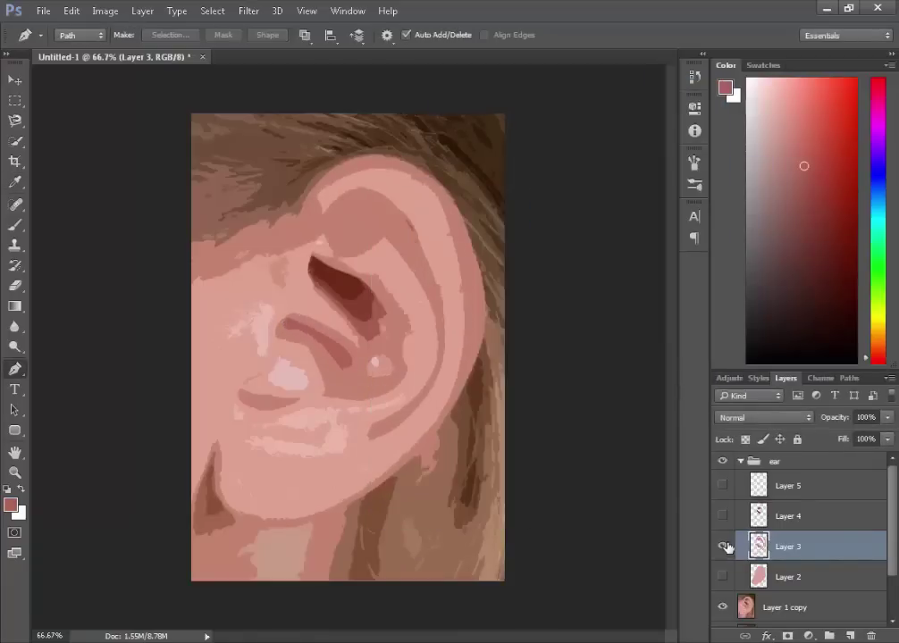
Toggle Layers 5, 2 and 3 to check the ridge, then make Layer 5 active
left_click(722, 577)
left_click(722, 485)
left_click(724, 546)
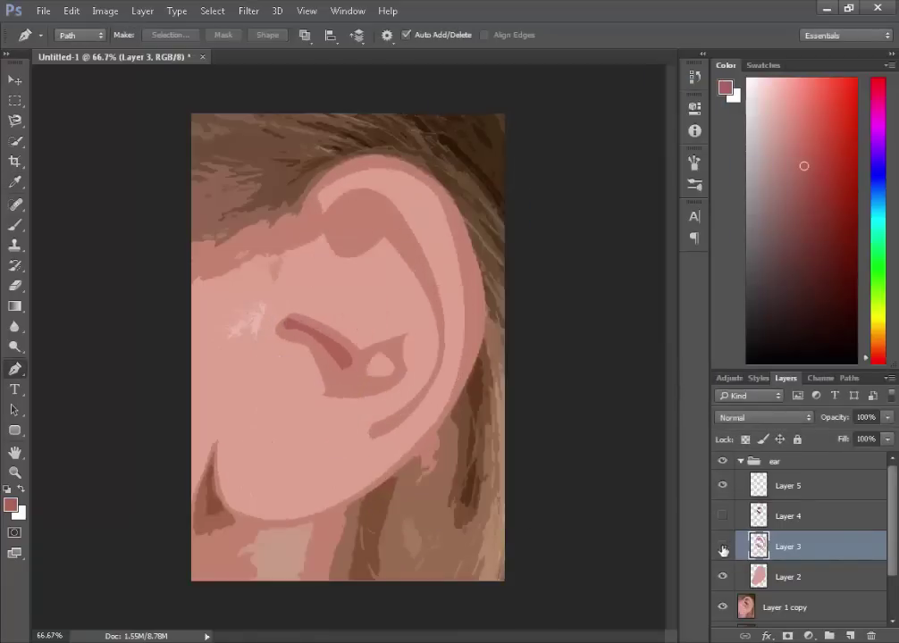
left_click(723, 547)
left_click(722, 576)
key("alt+bracketright")
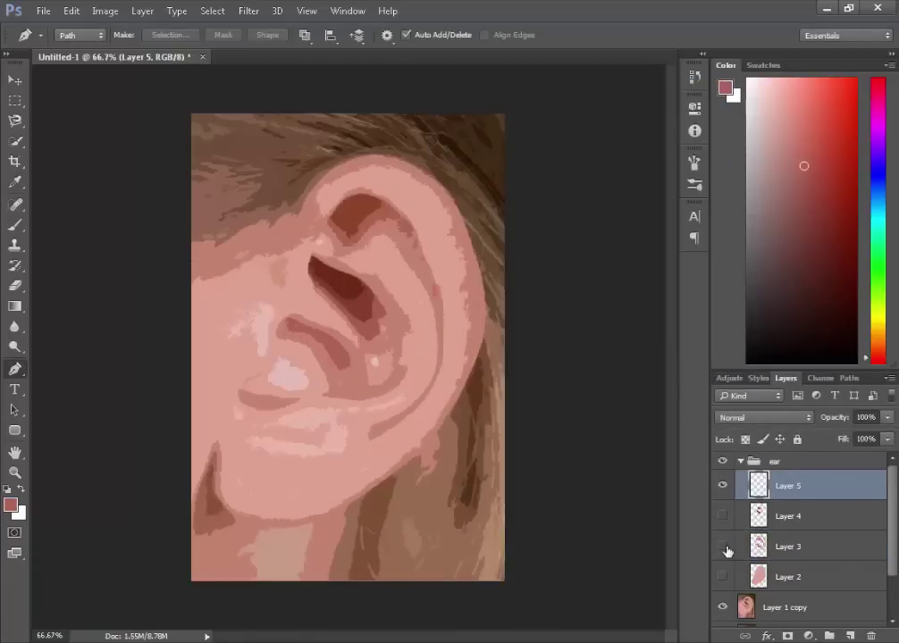
Fill a pale highlight path on the lobe with light pink, then delete the path
left_click(280, 357)
left_click_drag(298, 390, 359, 396)
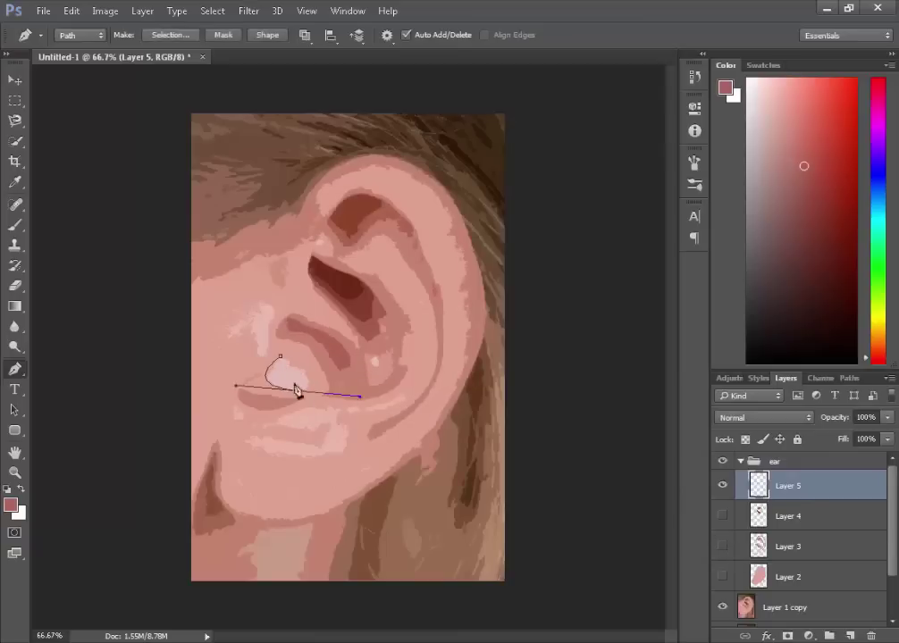
right_click(302, 361)
left_click(295, 268)
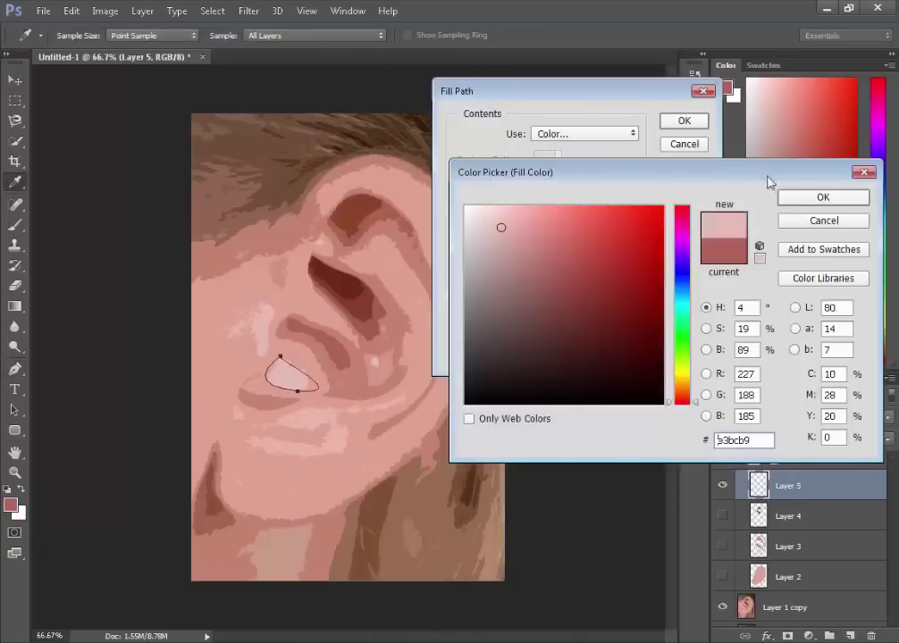
left_click(834, 197)
left_click(674, 121)
right_click(295, 376)
left_click(277, 426)
Trace the lower lobe fold, collapse the ear group, and hide the Cutout photo so the ear sits on white
left_click(261, 422)
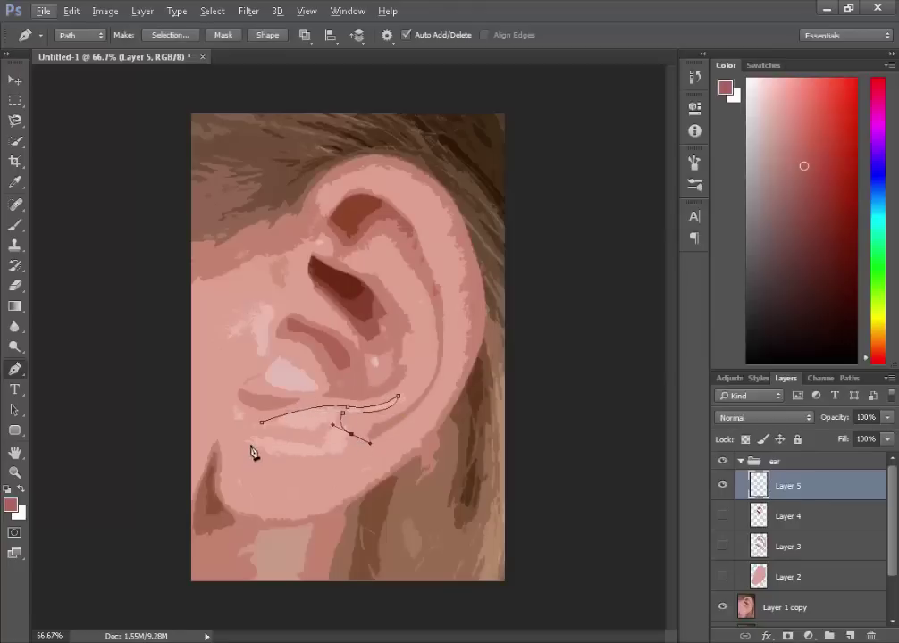
left_click_drag(178, 394, 157, 394)
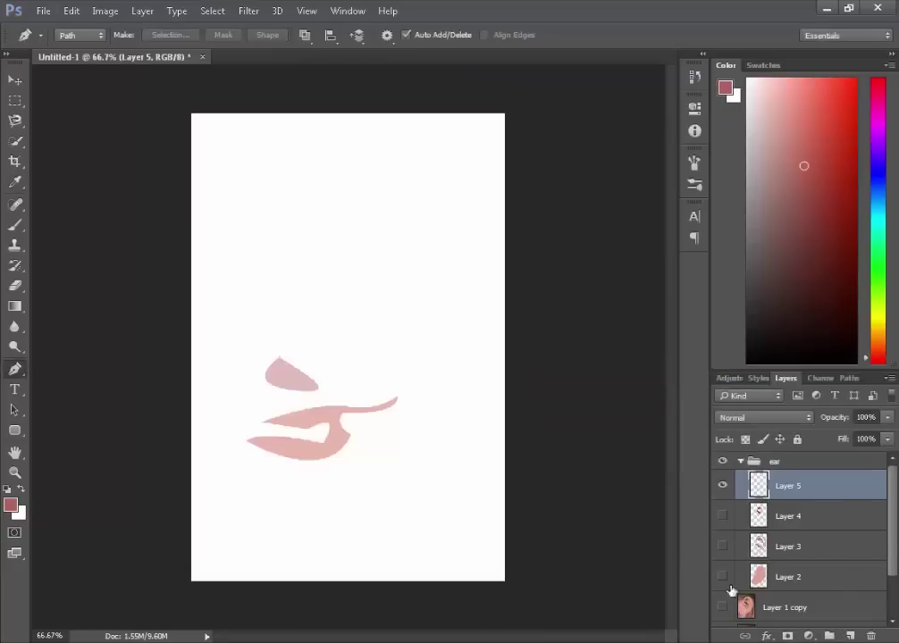
left_click(740, 461)
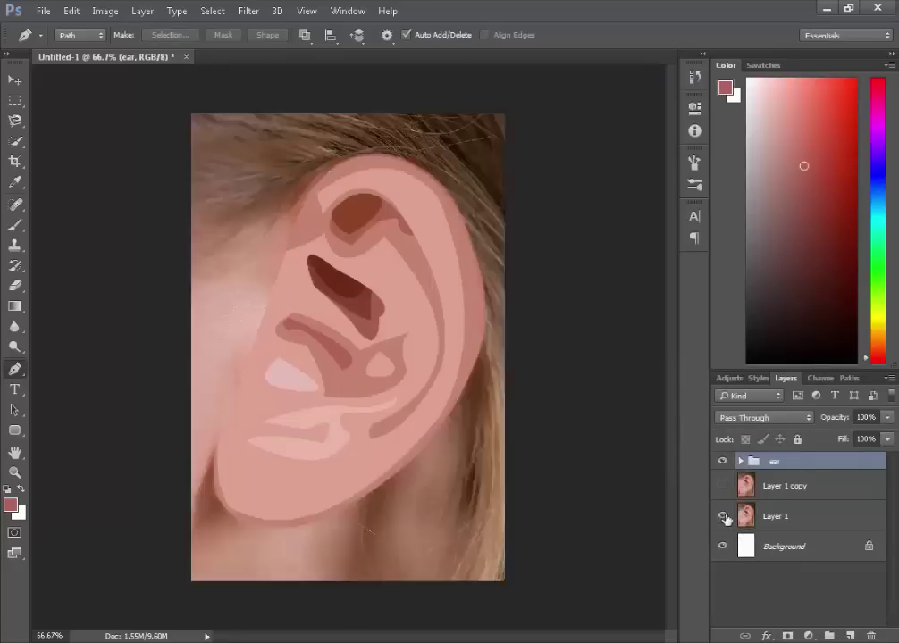
left_click(724, 486)
left_click(723, 462)
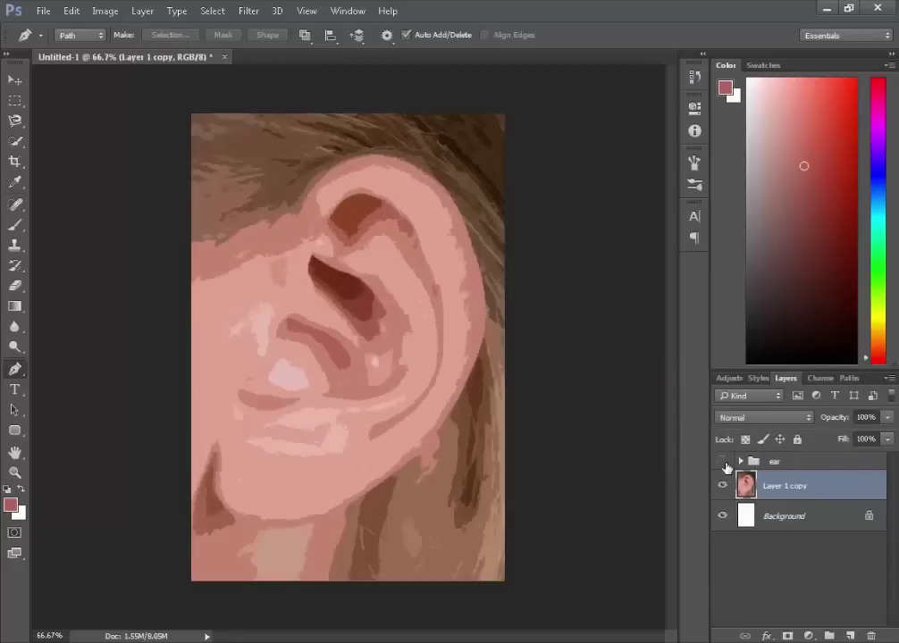
left_click(724, 462)
left_click(724, 486)
key("alt+bracketleft")
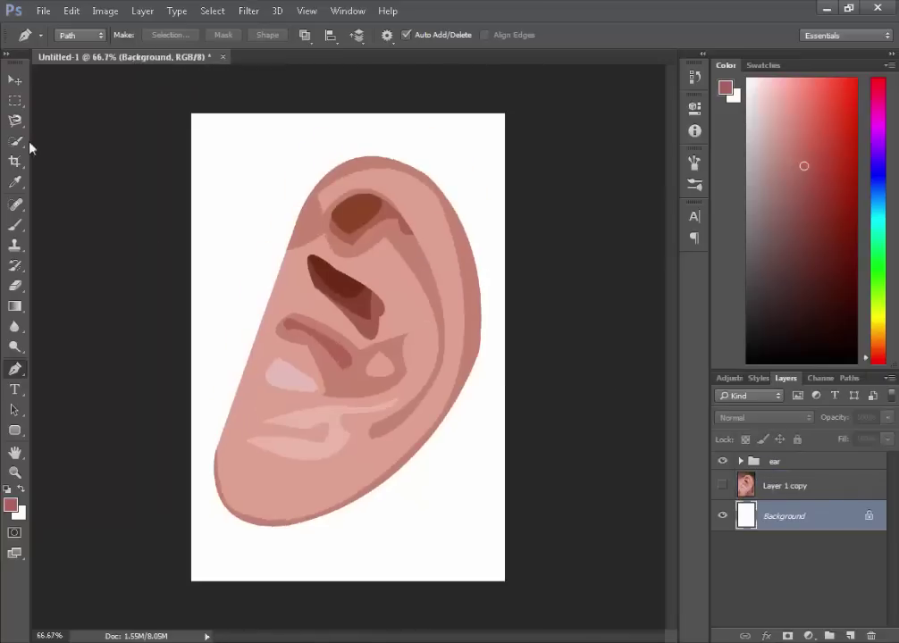
left_click(16, 162)
Rotate the ear upright and enlarge the crop to 9.510 × 11.260 in around it
mouse_move(357, 116)
left_mouse_down()
mouse_move(194, 397)
mouse_move(212, 165)
left_mouse_up()
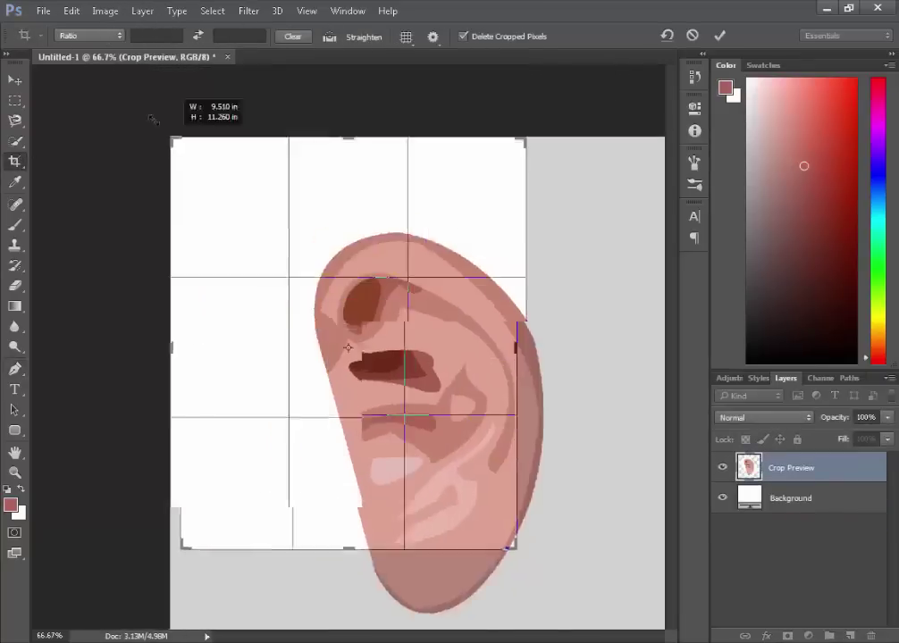
mouse_move(259, 200)
left_mouse_down()
mouse_move(167, 128)
mouse_move(35, 89)
left_mouse_up()
key("Return")
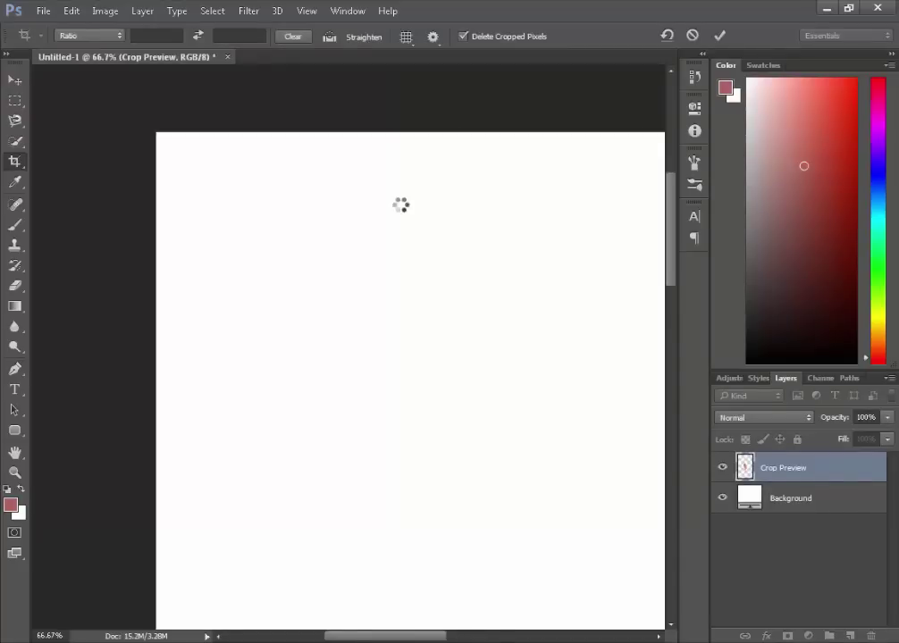